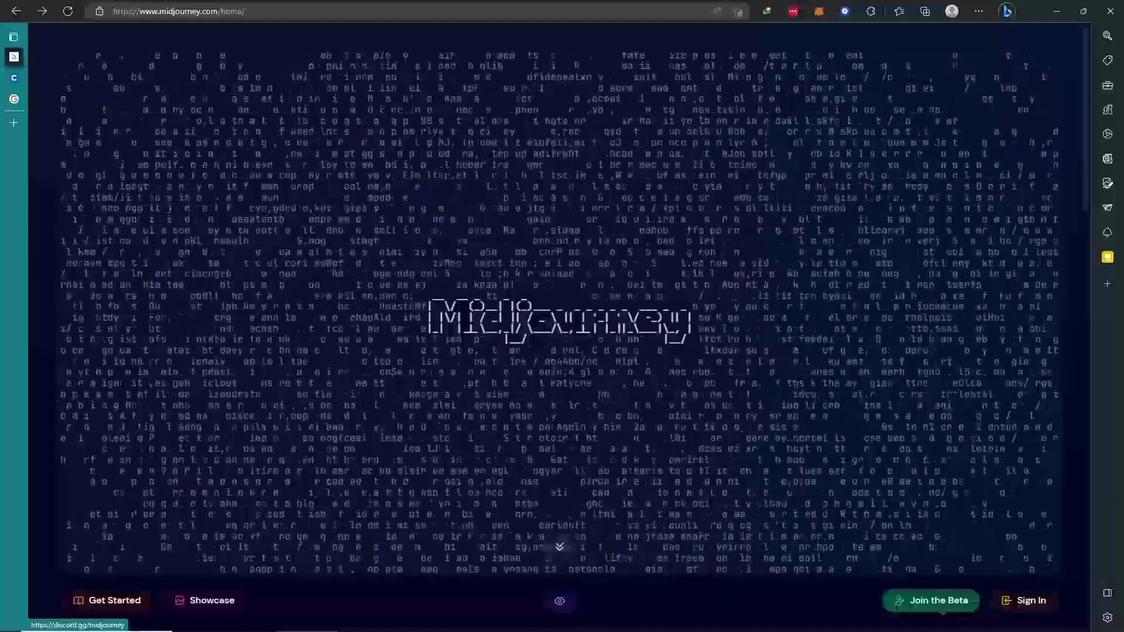
Step: Open the discord.gg/midjourney invite from midjourney.com's Join the Beta button
{"action": "left_click", "coordinate": [936, 609]}
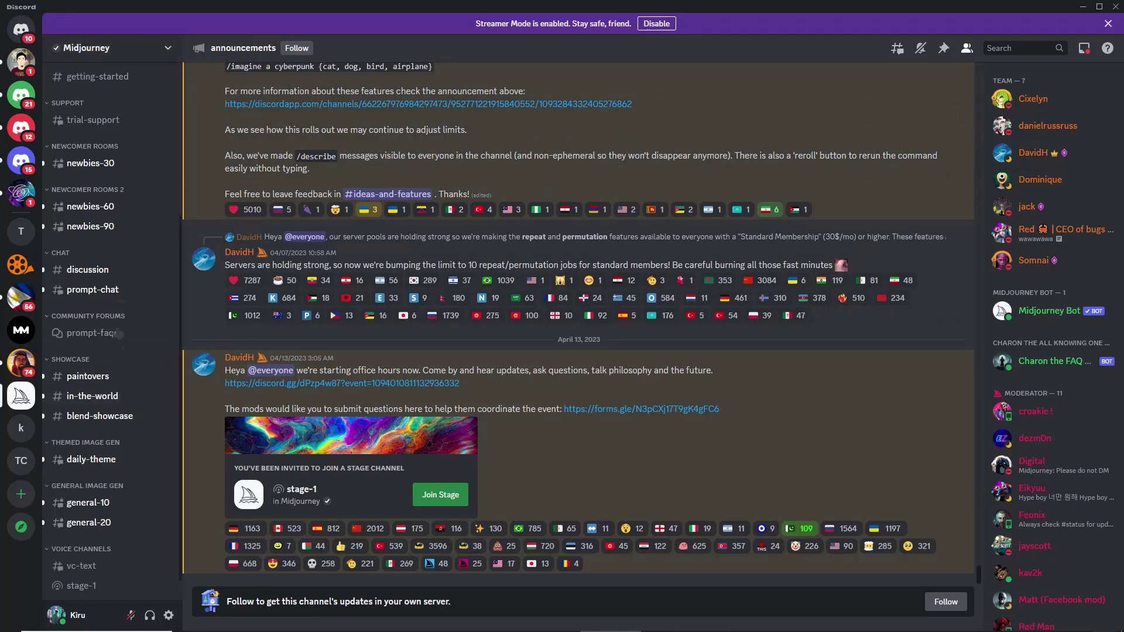
Step: Scroll through the bot-generated images posted in the Midjourney server's #newbies-90 channel
{"action": "left_click", "coordinate": [115, 228]}
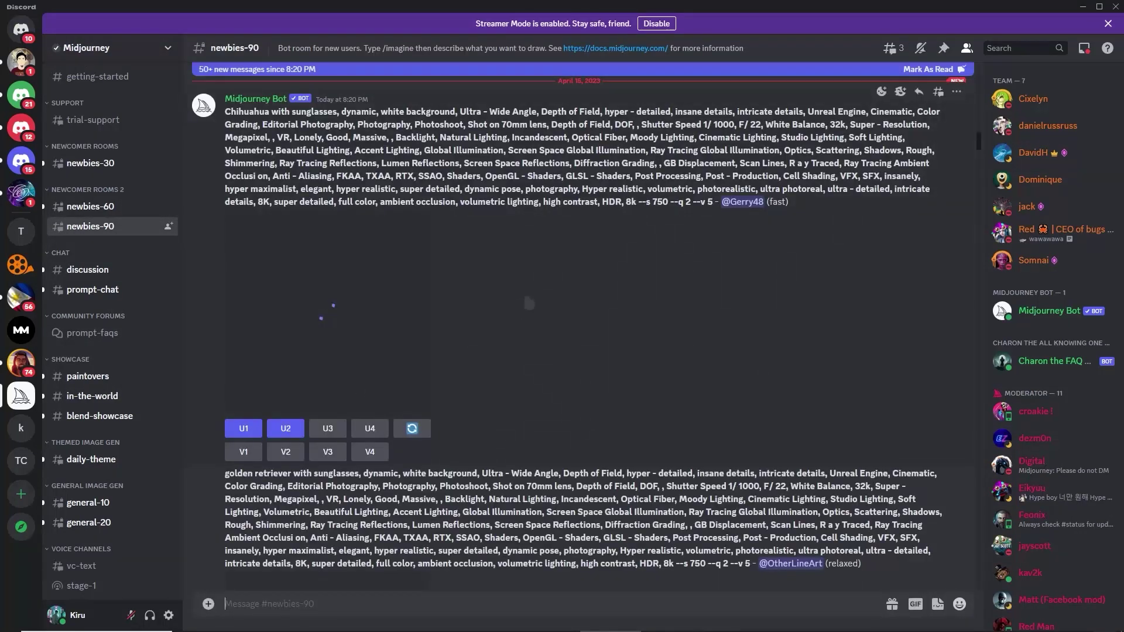
{"action": "scroll", "coordinate": [480, 384], "scroll_direction": "up", "scroll_amount": 5}
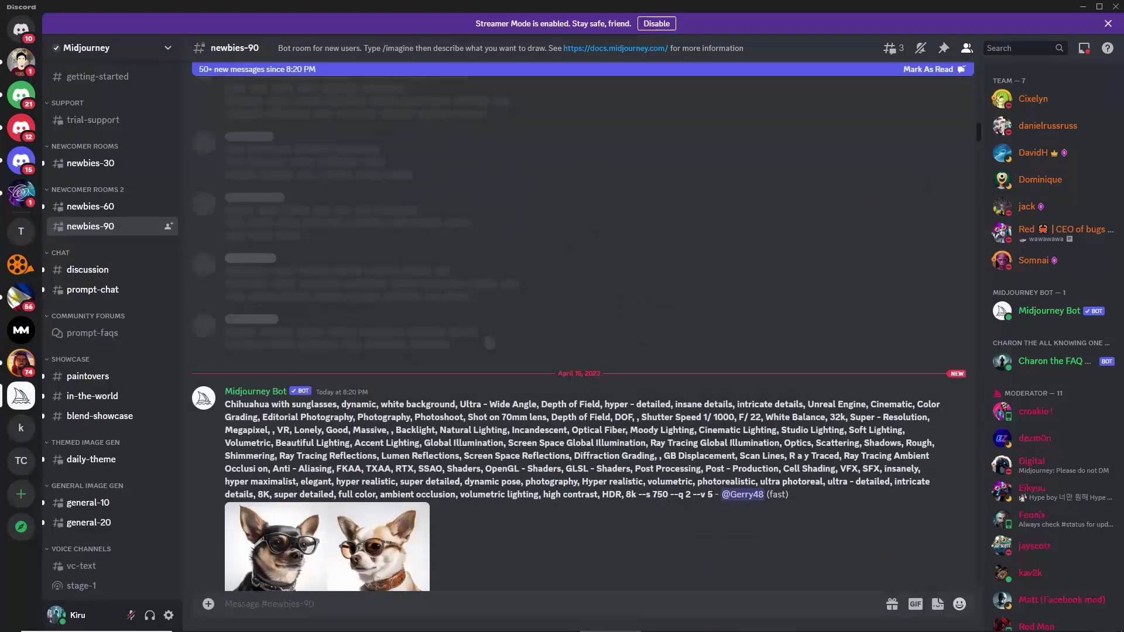
{"action": "scroll", "coordinate": [521, 329], "scroll_direction": "up", "scroll_amount": 5}
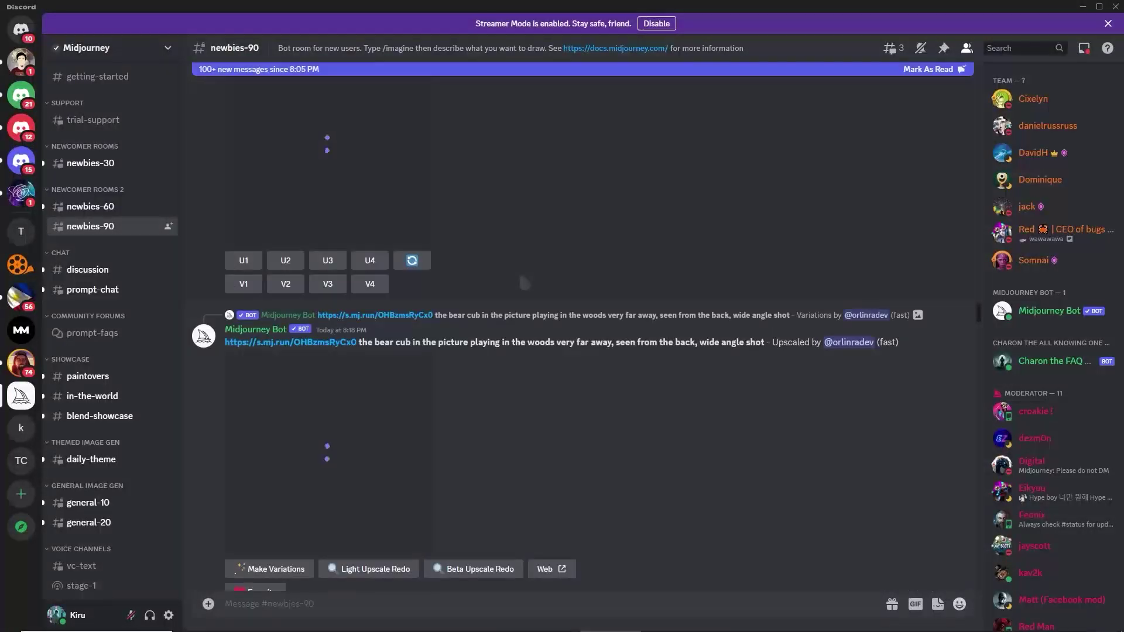
{"action": "scroll", "coordinate": [539, 282], "scroll_direction": "down", "scroll_amount": 5}
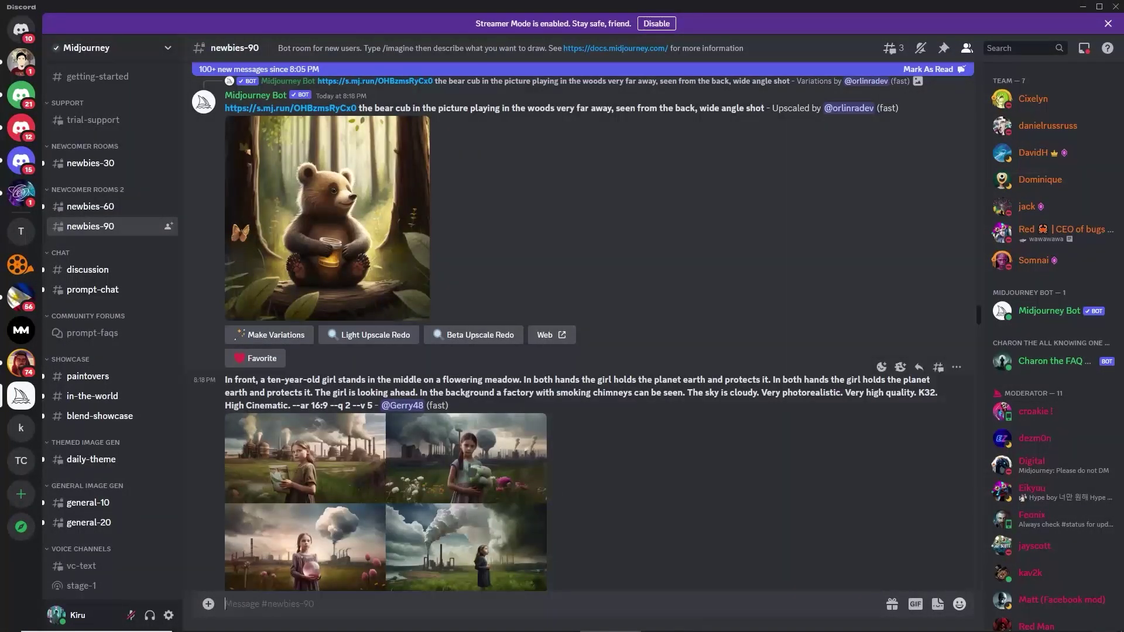
{"action": "scroll", "coordinate": [470, 466], "scroll_direction": "down", "scroll_amount": 3}
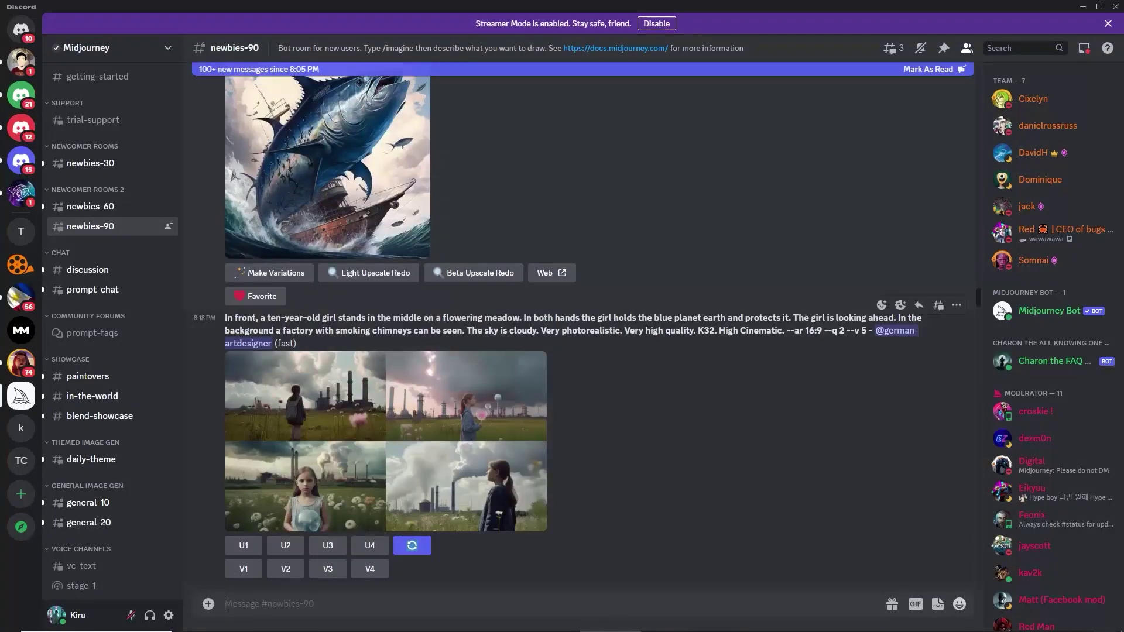
{"action": "scroll", "coordinate": [117, 334], "scroll_direction": "down", "scroll_amount": 1}
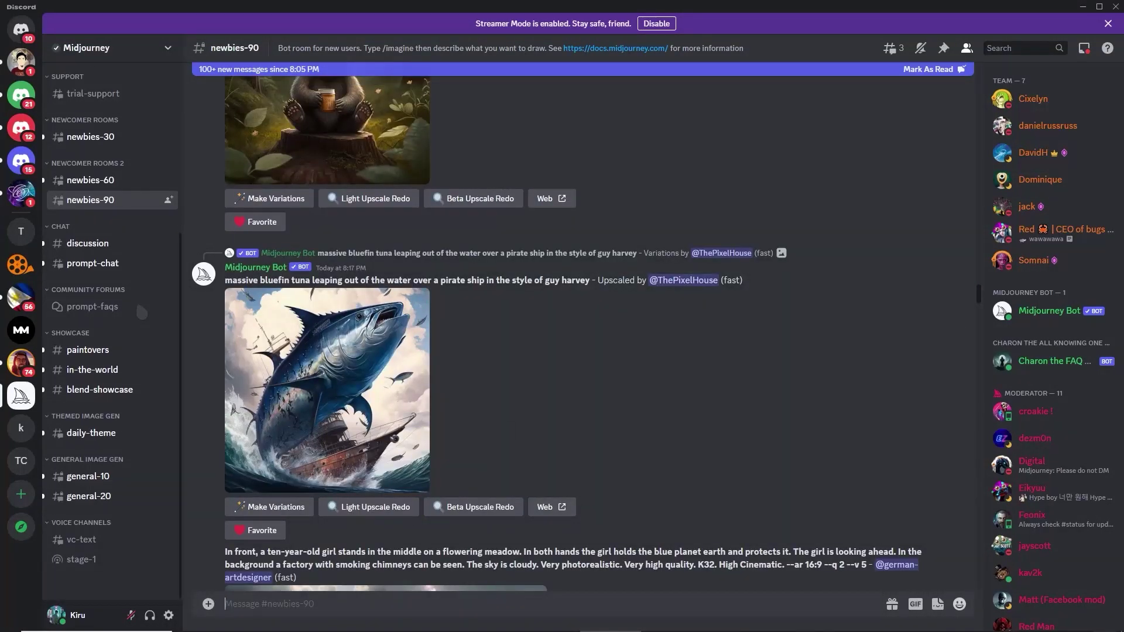
Step: Look through the Midjourney server's #prompt-chat channel
{"action": "mouse_move", "coordinate": [129, 311]}
{"action": "left_click", "coordinate": [91, 264]}
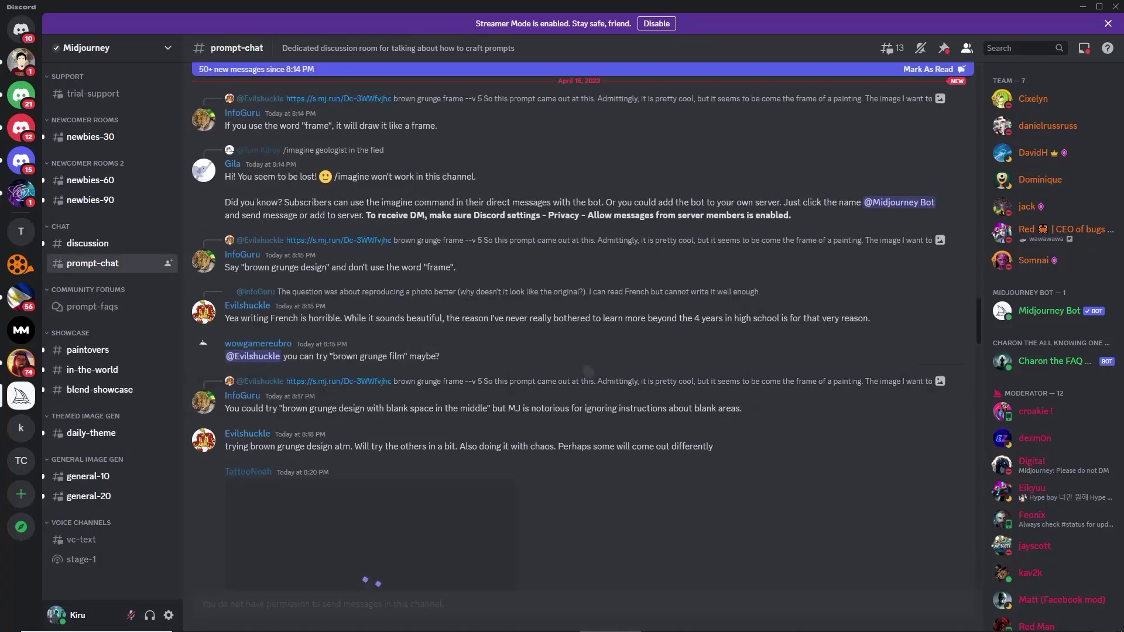
{"action": "scroll", "coordinate": [494, 255], "scroll_direction": "up", "scroll_amount": 5}
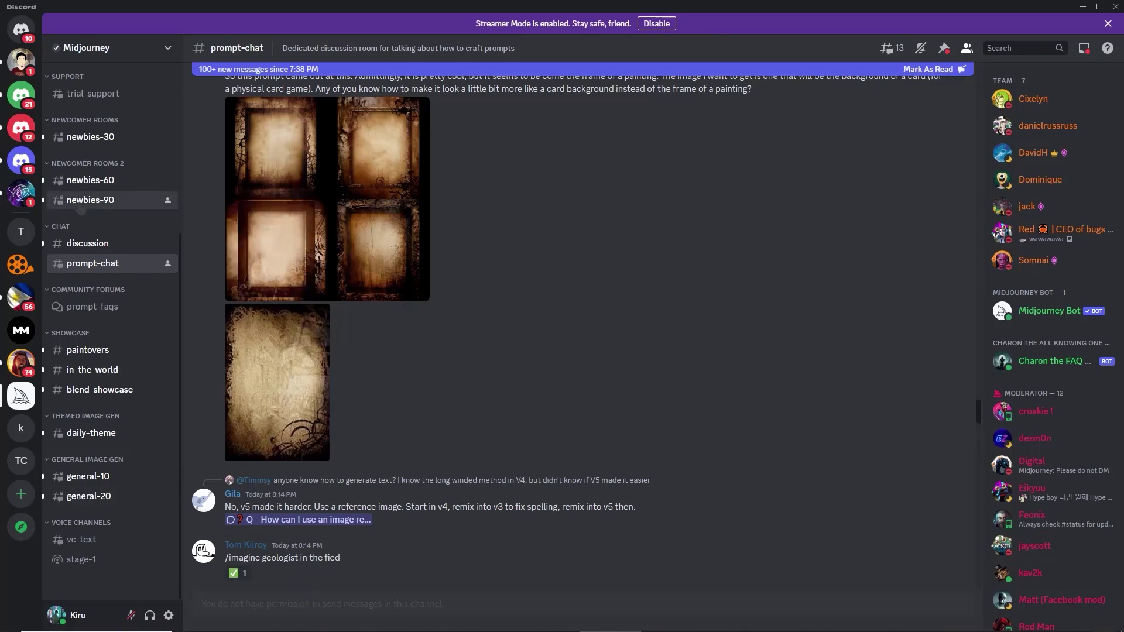
Step: Browse the bot images in #newbies-60, then return to midjourney.com in the browser
{"action": "left_click", "coordinate": [81, 202]}
{"action": "left_click", "coordinate": [117, 180]}
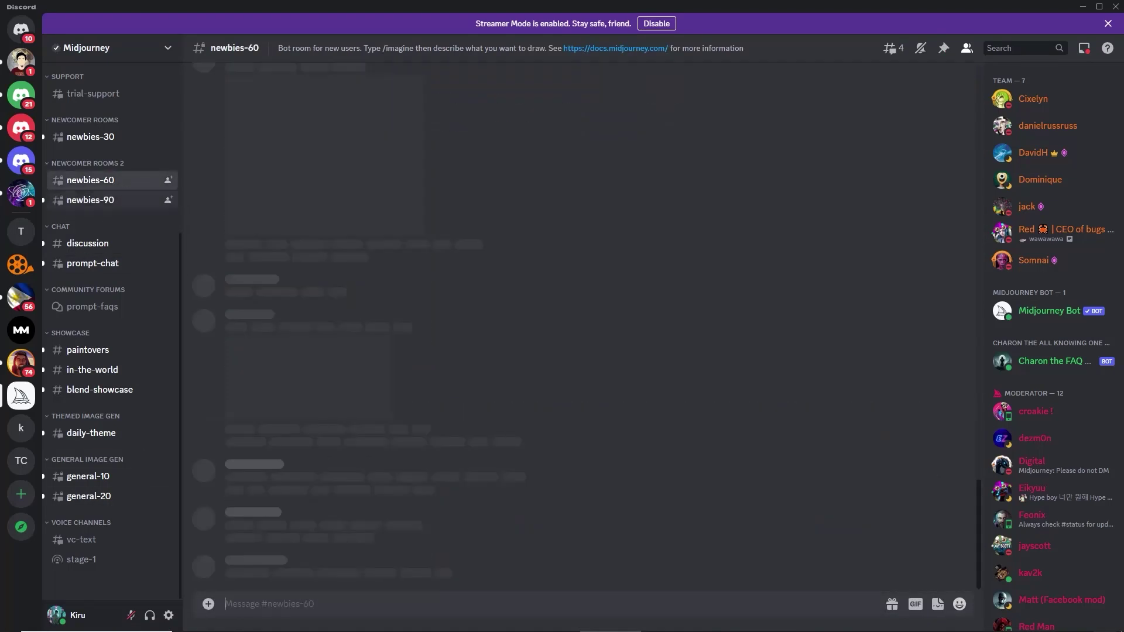
{"action": "scroll", "coordinate": [417, 246], "scroll_direction": "down", "scroll_amount": 7}
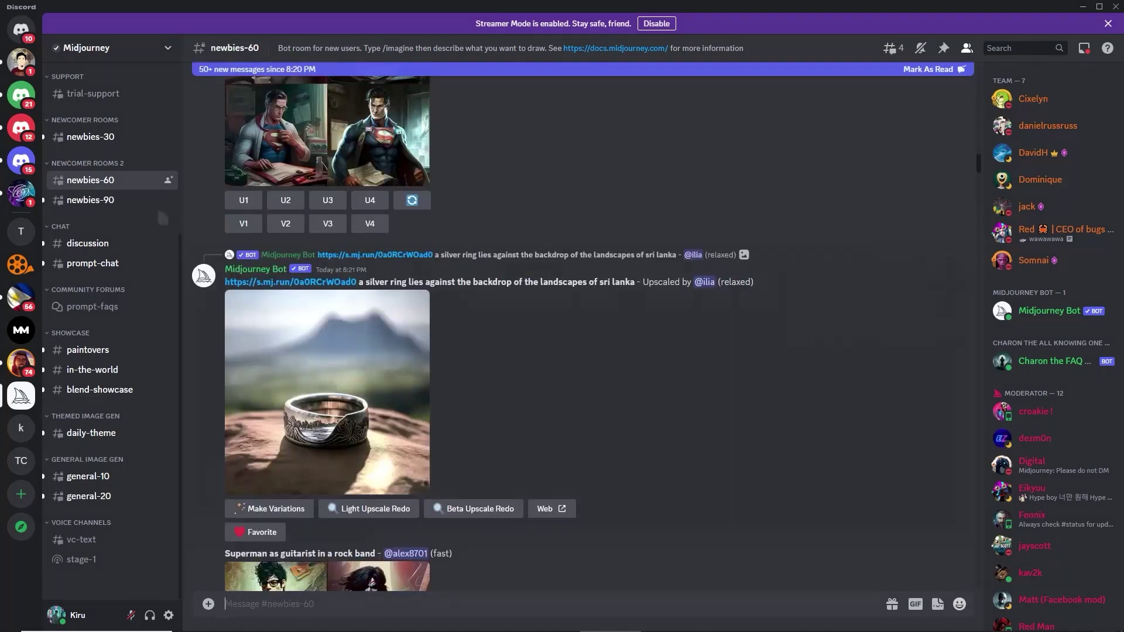
{"action": "scroll", "coordinate": [417, 246], "scroll_direction": "down", "scroll_amount": 8}
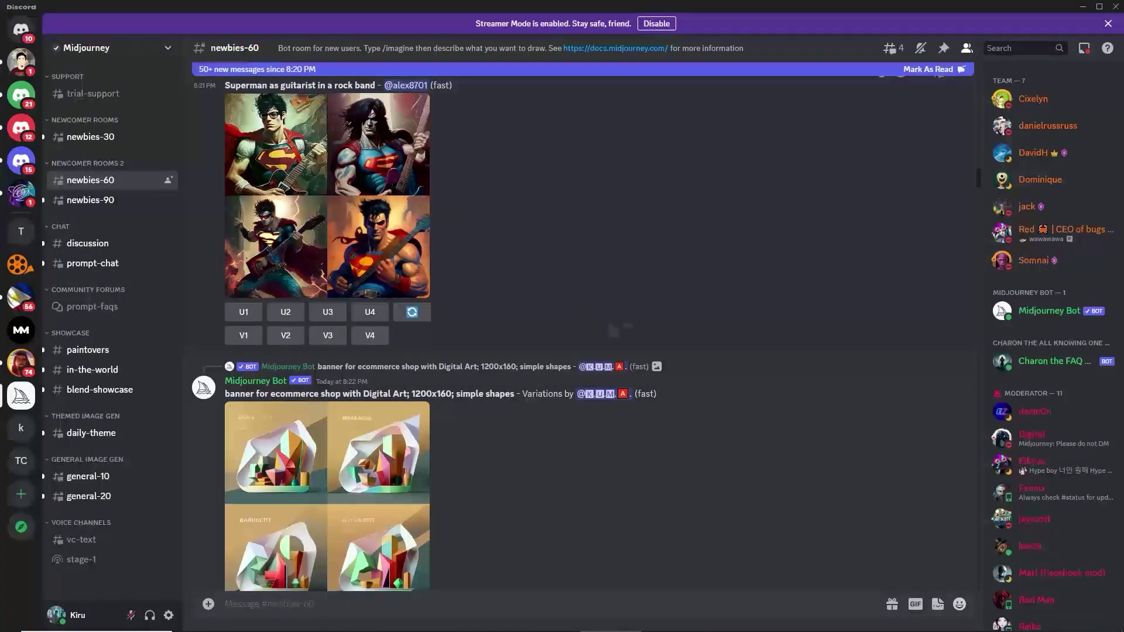
{"action": "key", "text": "alt+Tab"}
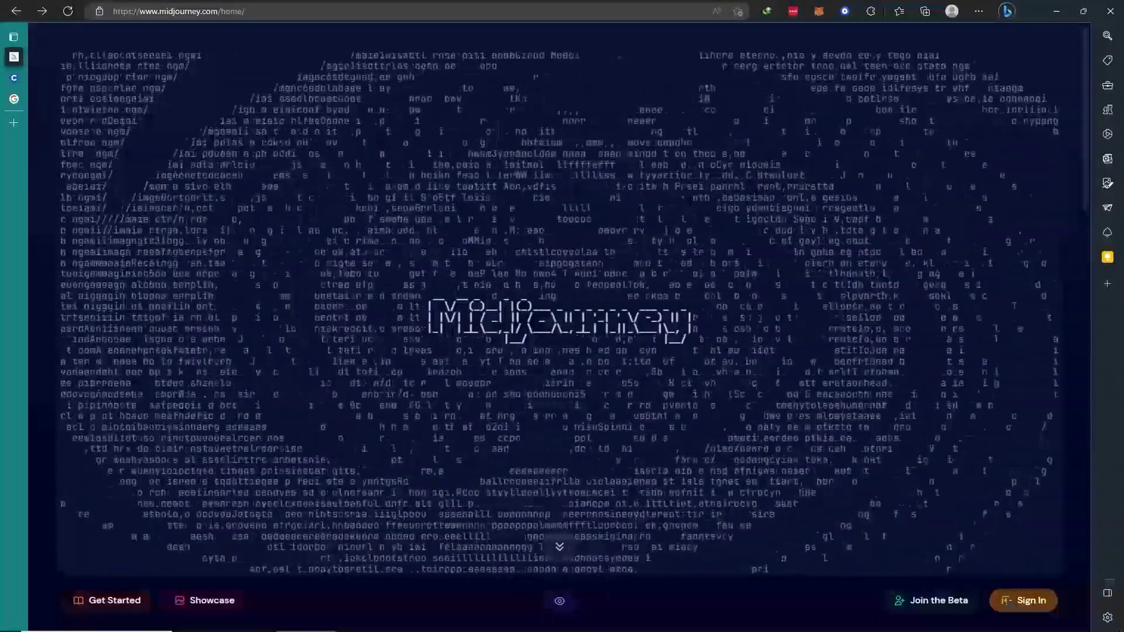
{"action": "left_click", "coordinate": [1010, 605]}
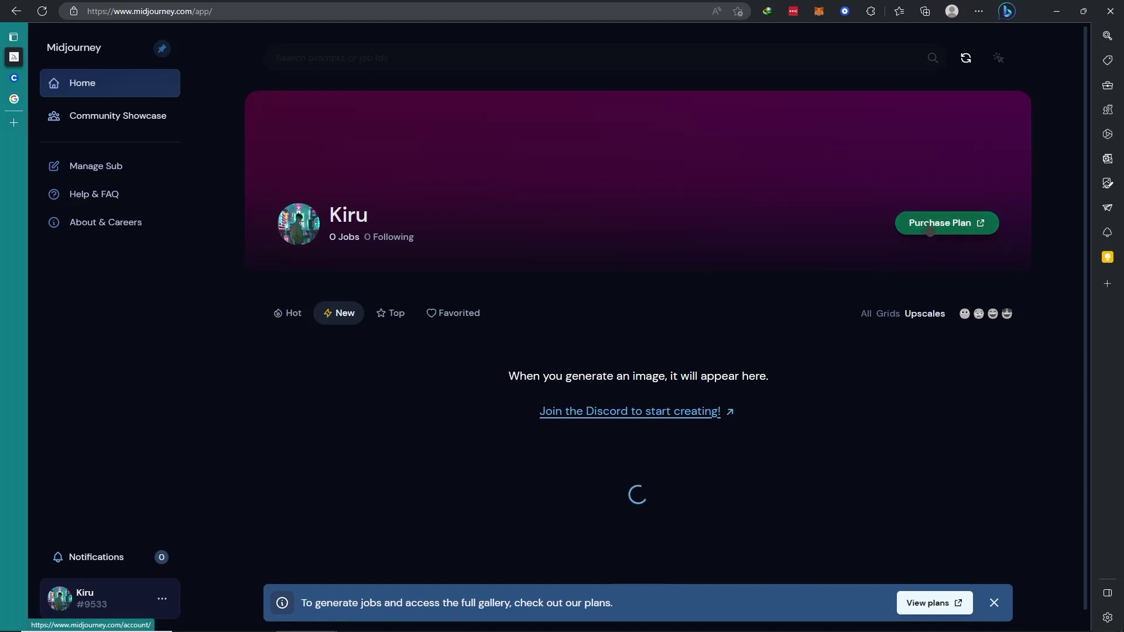
{"action": "left_click", "coordinate": [930, 228]}
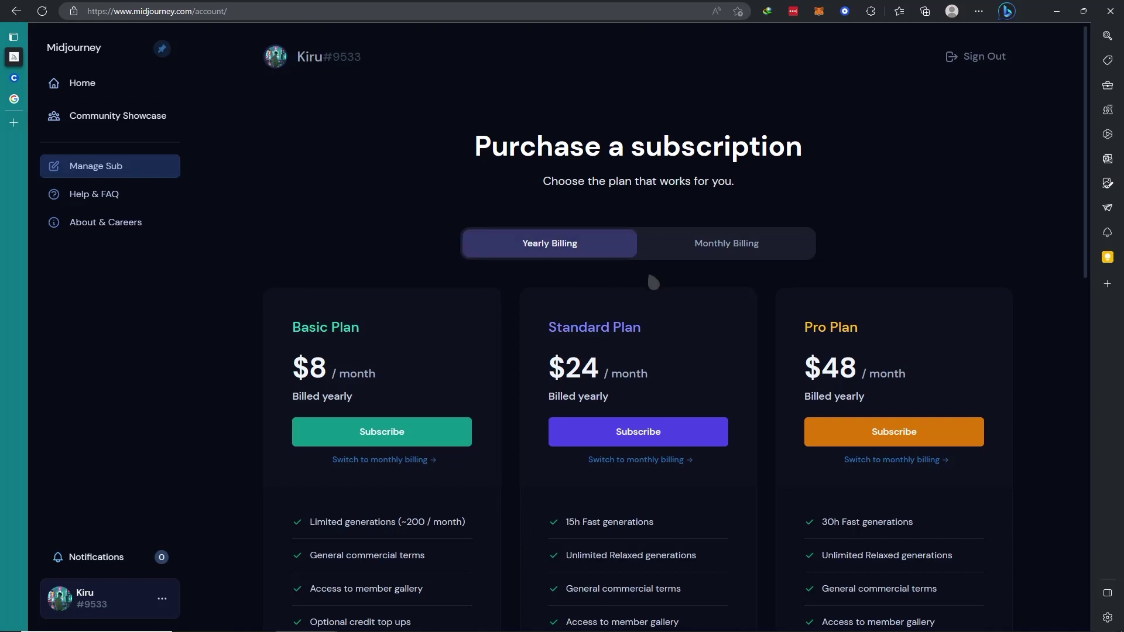
{"action": "scroll", "coordinate": [489, 442], "scroll_direction": "down", "scroll_amount": 4}
{"action": "scroll", "coordinate": [610, 297], "scroll_direction": "up", "scroll_amount": 3}
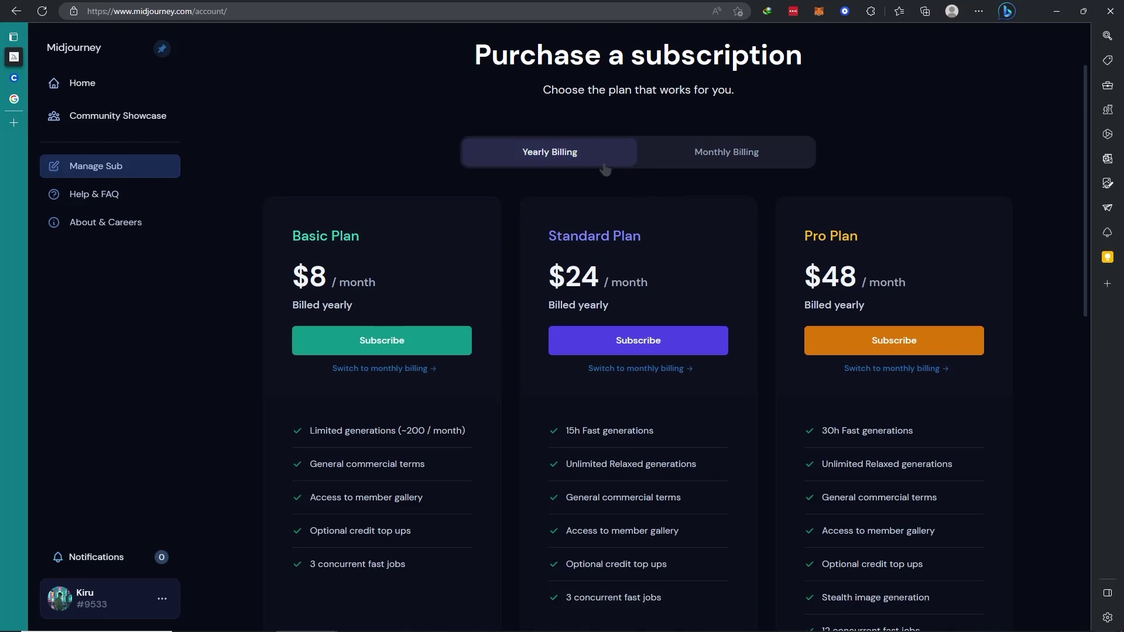
{"action": "left_click", "coordinate": [732, 158]}
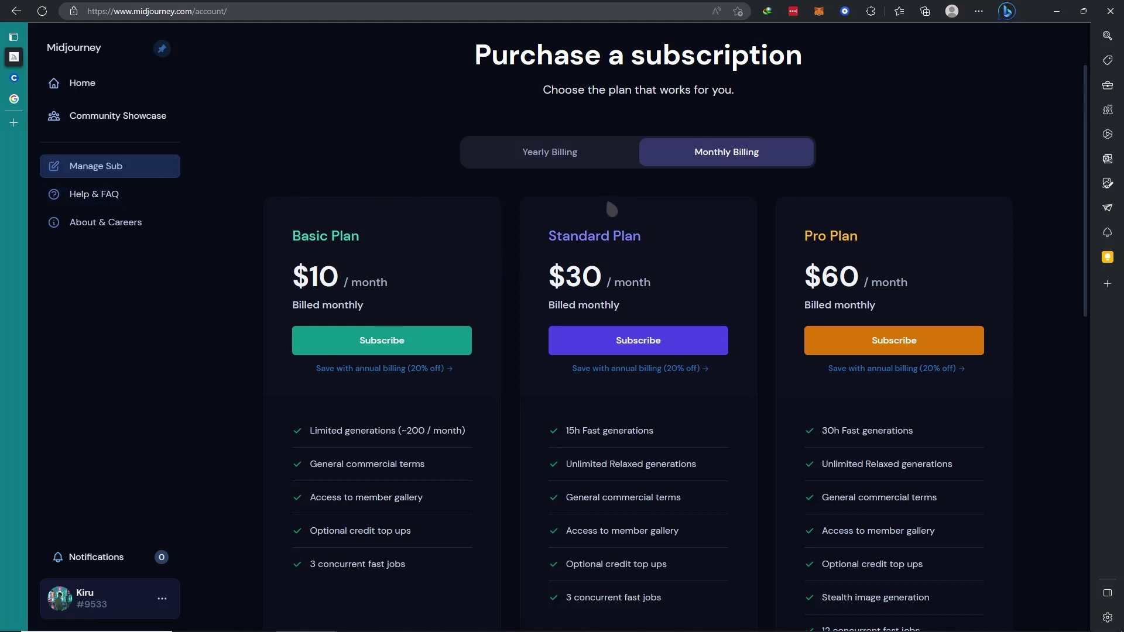
{"action": "left_click", "coordinate": [587, 164]}
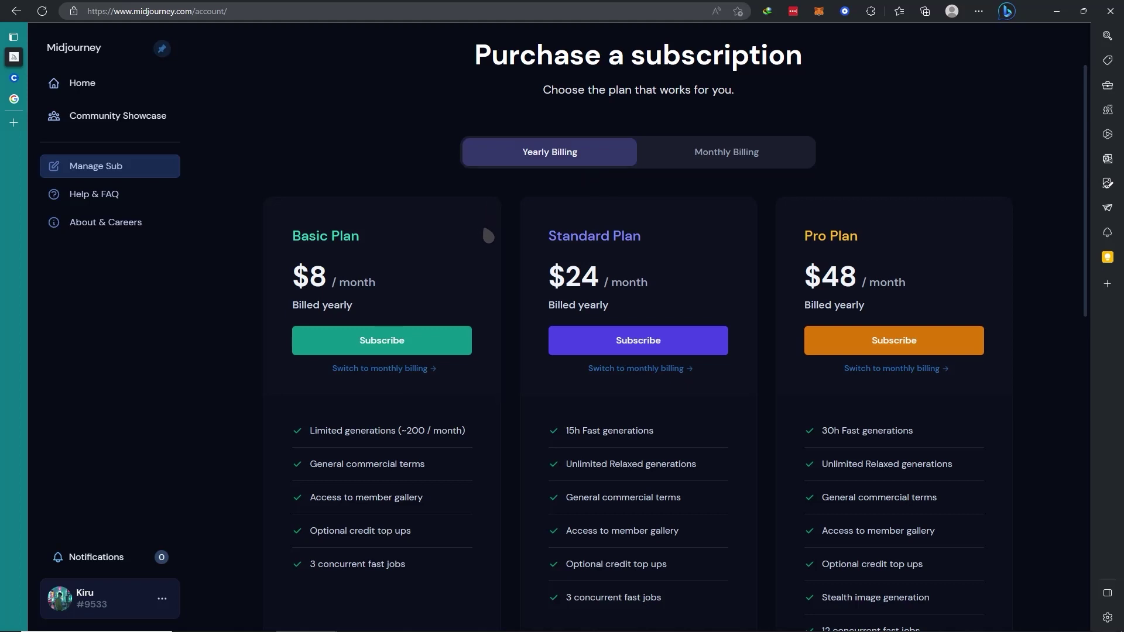
{"action": "key", "text": "alt+Left"}
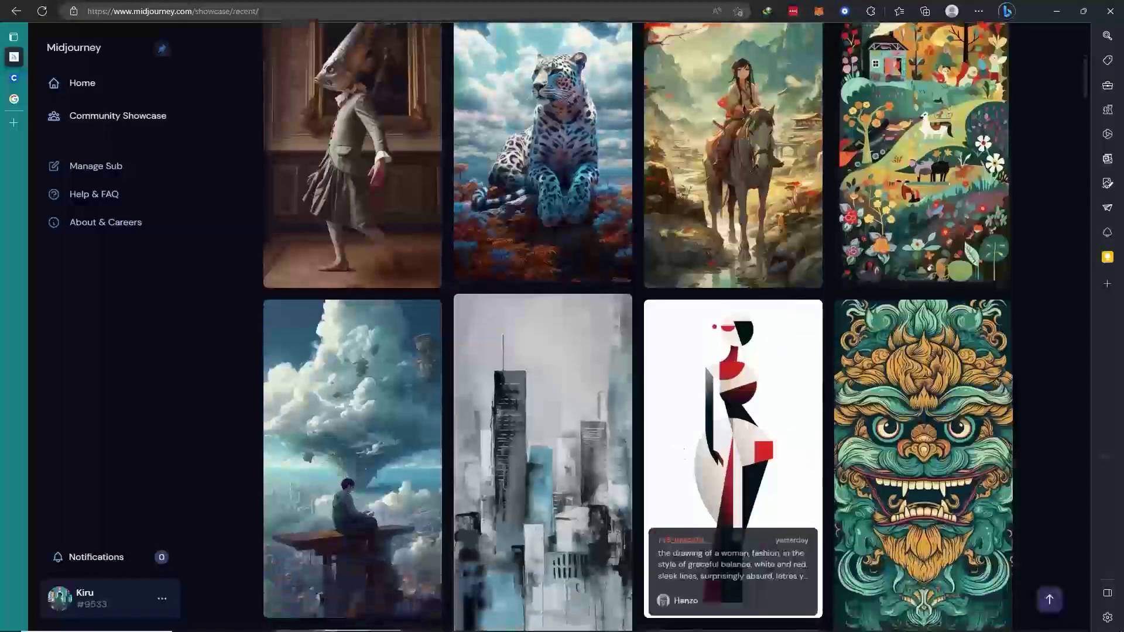
{"action": "scroll", "coordinate": [638, 325], "scroll_direction": "down", "scroll_amount": 18}
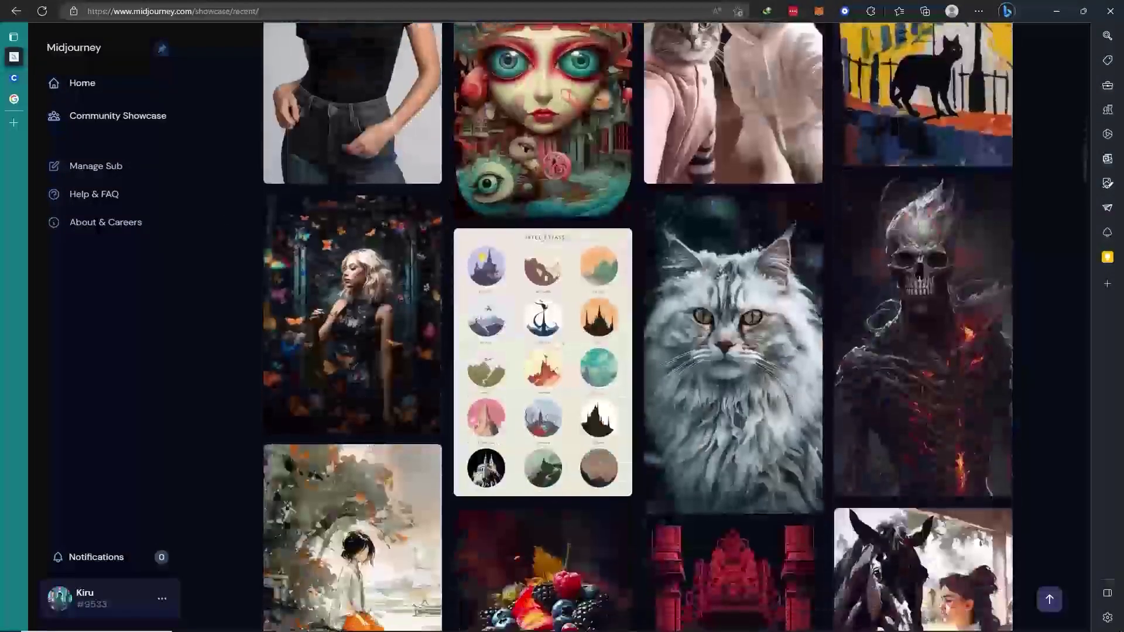
{"action": "scroll", "coordinate": [638, 325], "scroll_direction": "down", "scroll_amount": 20}
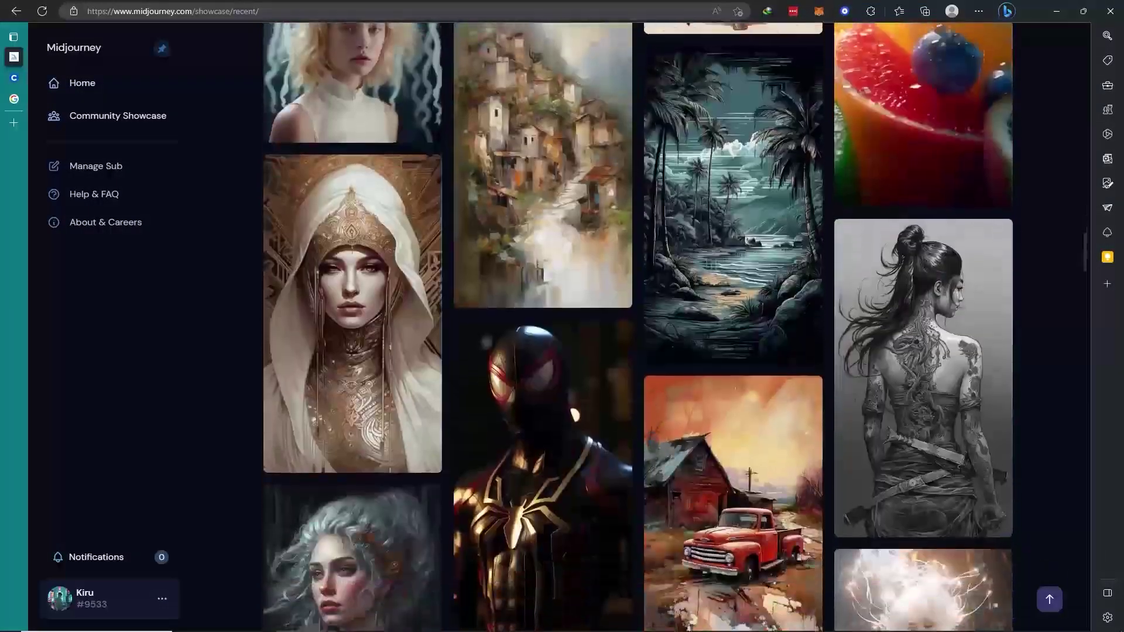
{"action": "scroll", "coordinate": [638, 325], "scroll_direction": "up", "scroll_amount": 4}
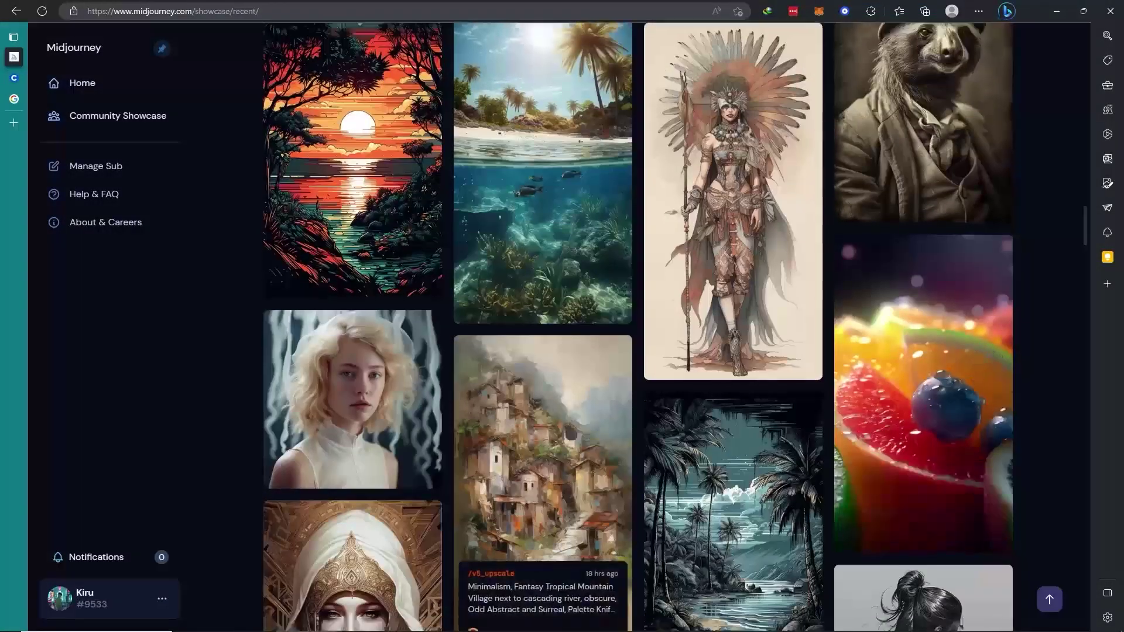
{"action": "scroll", "coordinate": [567, 358], "scroll_direction": "down", "scroll_amount": 7}
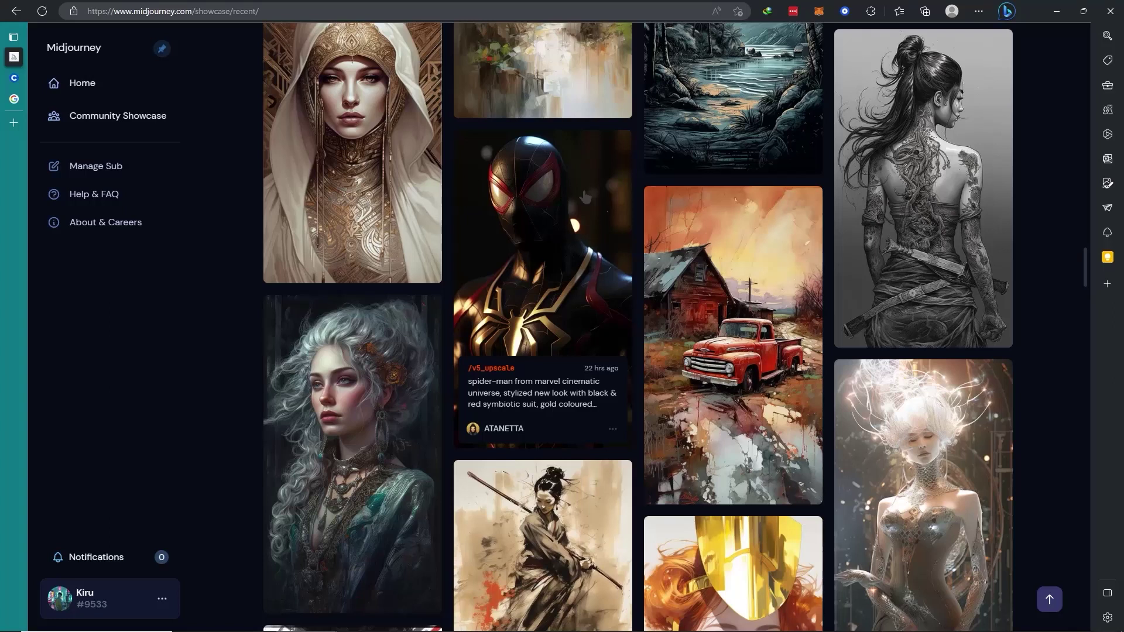
{"action": "key", "text": "alt+Left"}
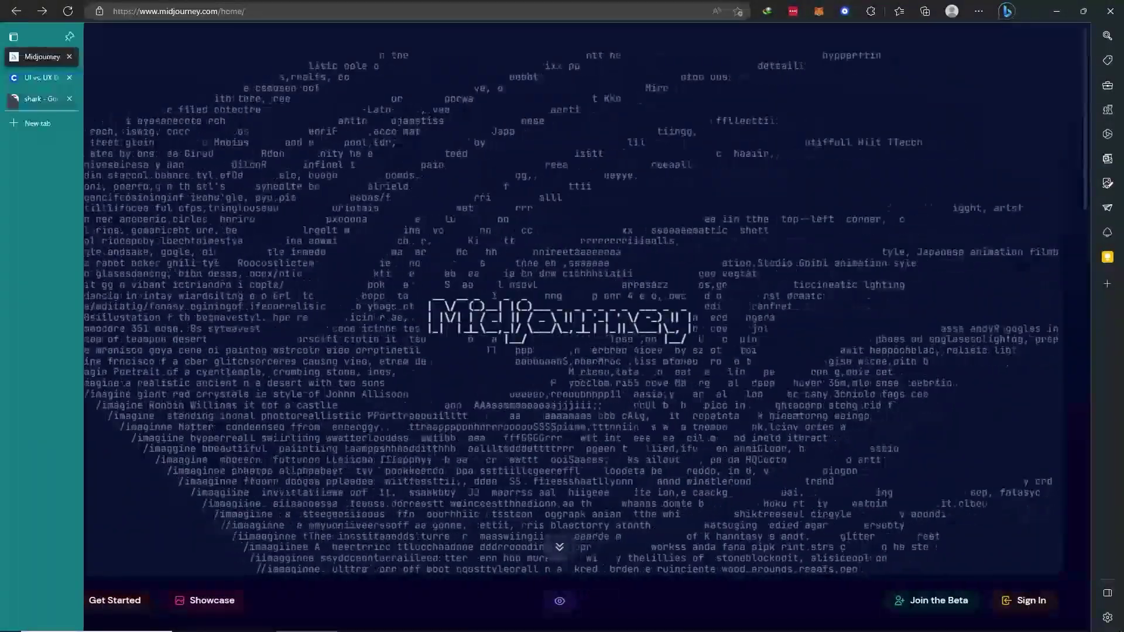
Step: Switch to the Google 'shark' image results with the Natural History Museum megalodon previewed
{"action": "left_click", "coordinate": [14, 100]}
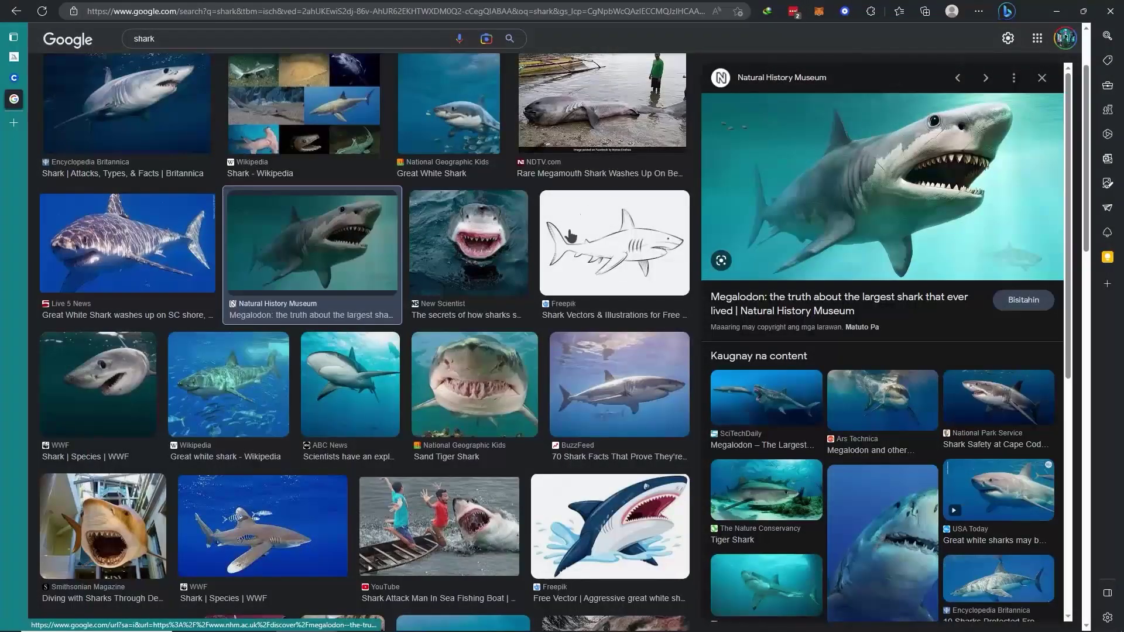
{"action": "scroll", "coordinate": [570, 236], "scroll_direction": "up", "scroll_amount": 2}
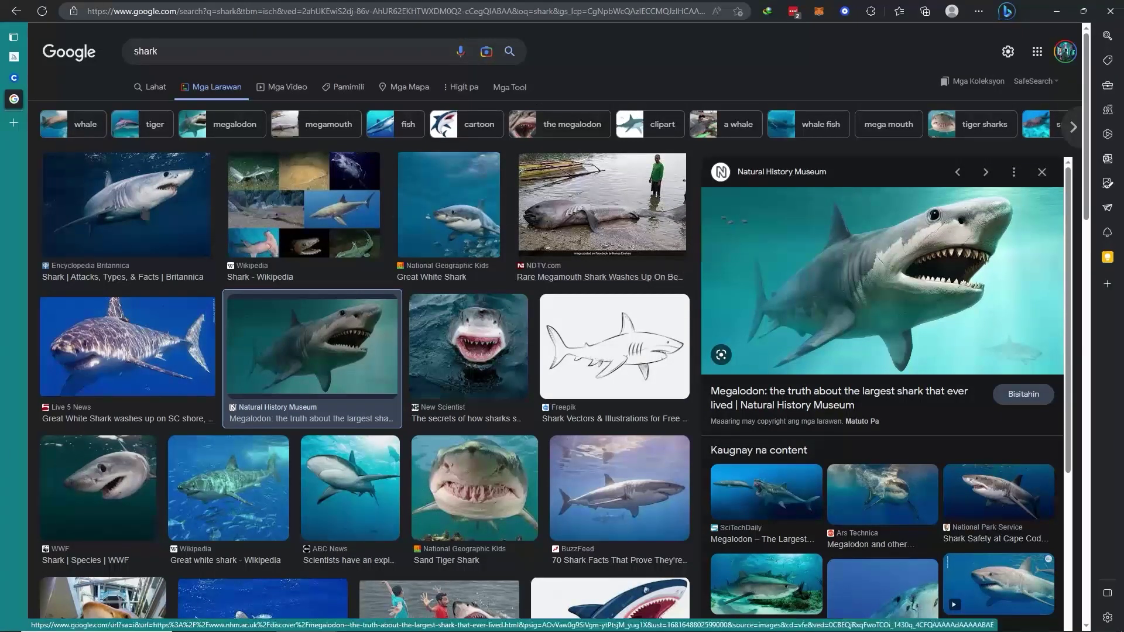
{"action": "scroll", "coordinate": [315, 419], "scroll_direction": "down", "scroll_amount": 5}
{"action": "scroll", "coordinate": [315, 419], "scroll_direction": "up", "scroll_amount": 5}
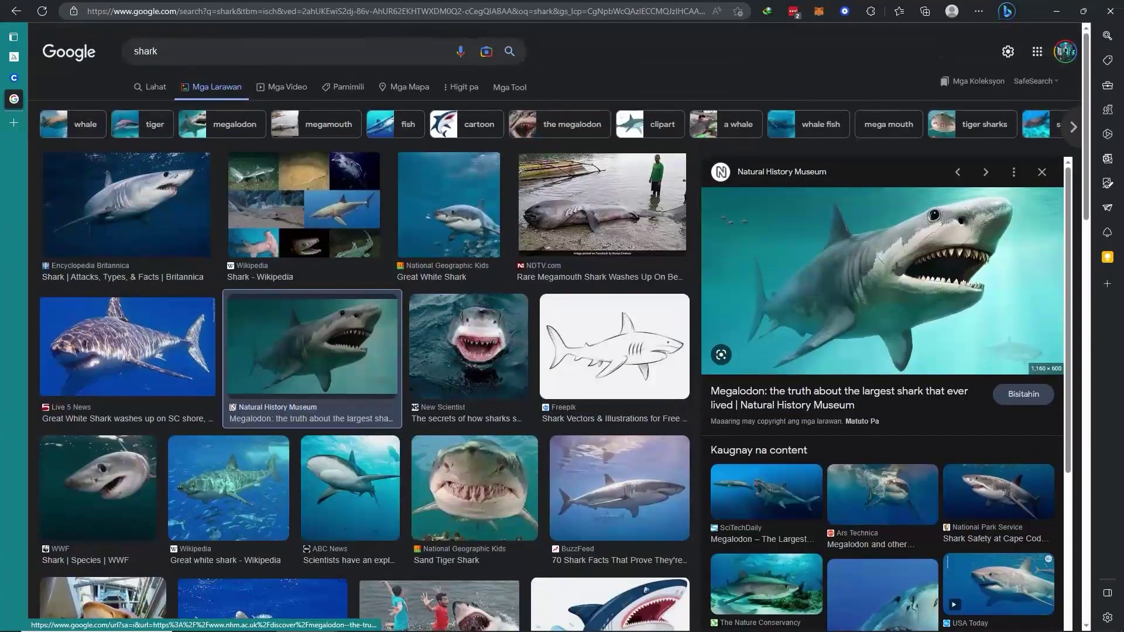
Step: Begin saving the megalodon preview image with Save As, then close the dialog
{"action": "right_click", "coordinate": [893, 234]}
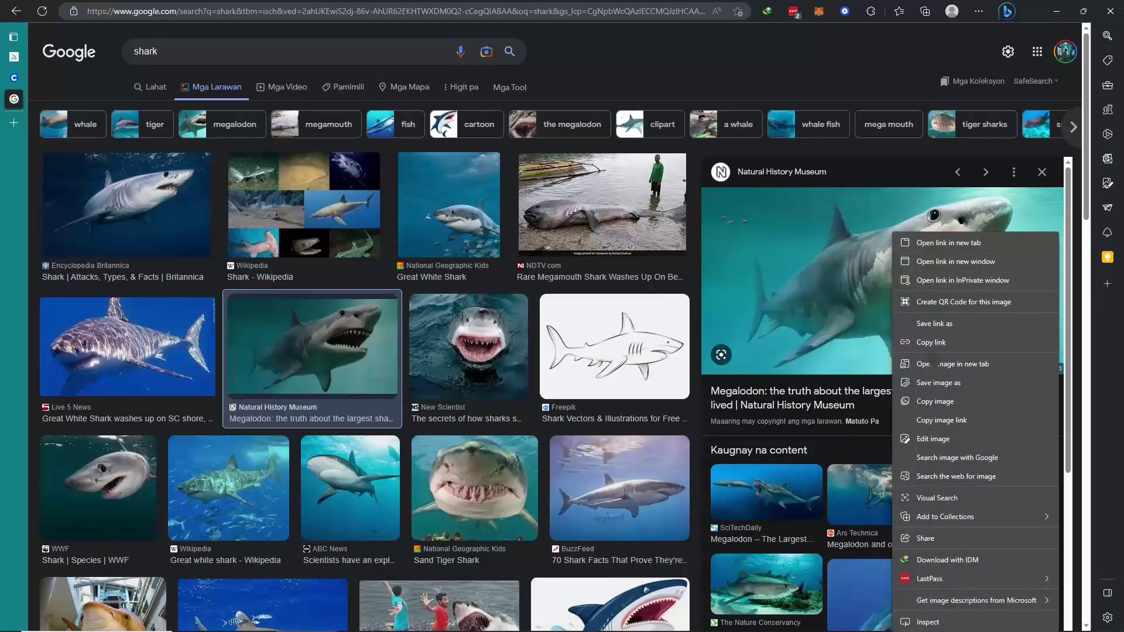
{"action": "left_click", "coordinate": [960, 383]}
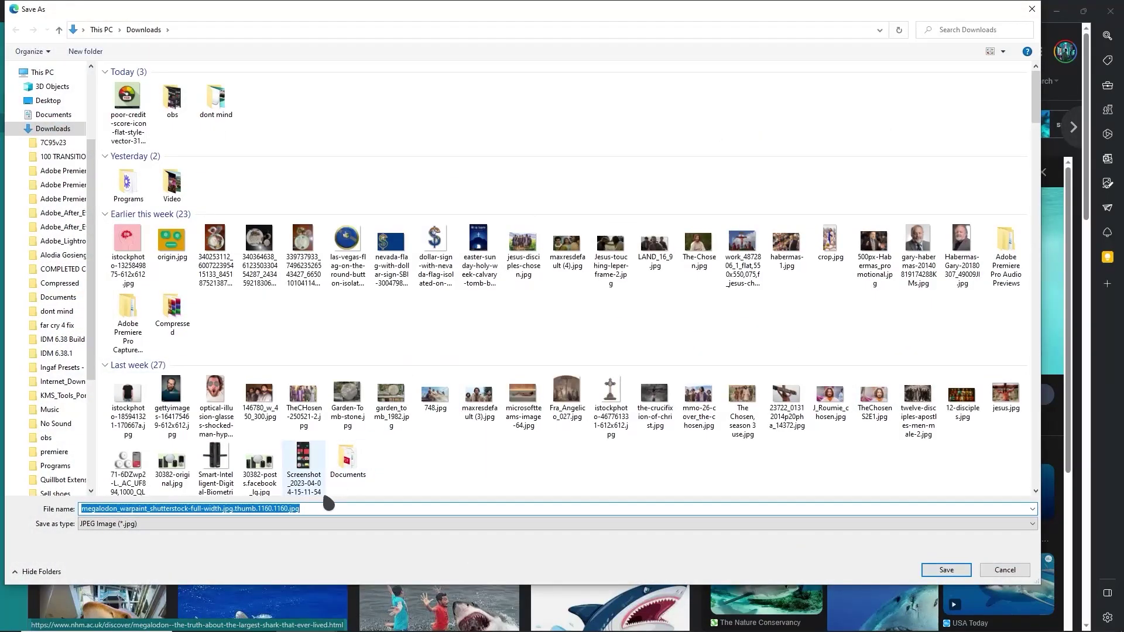
{"action": "left_click", "coordinate": [293, 508]}
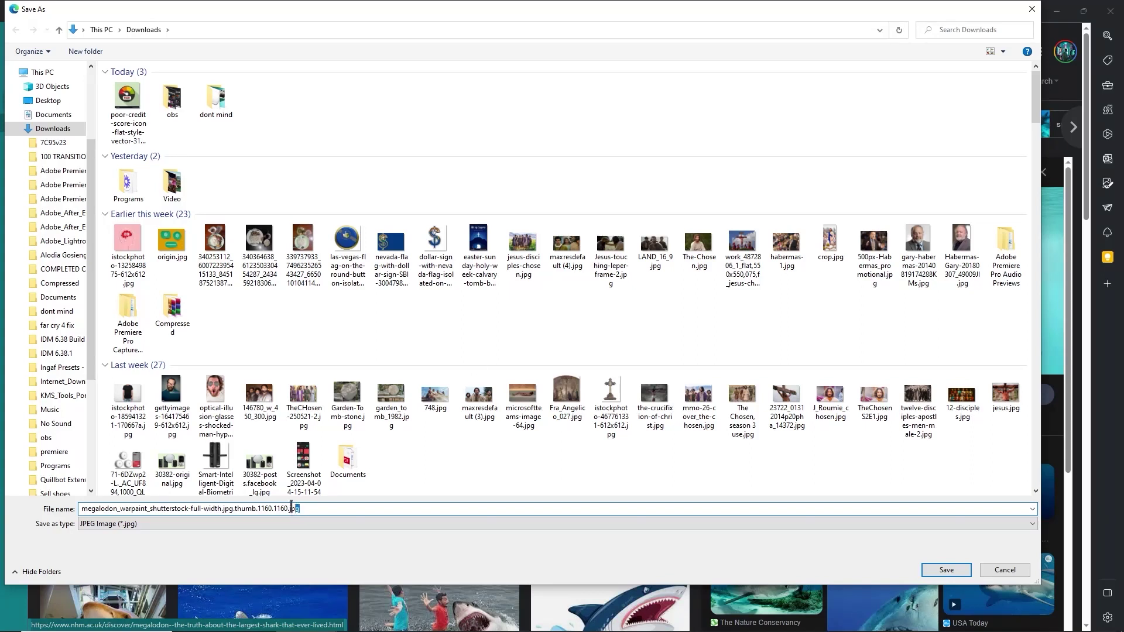
{"action": "left_click", "coordinate": [1031, 9]}
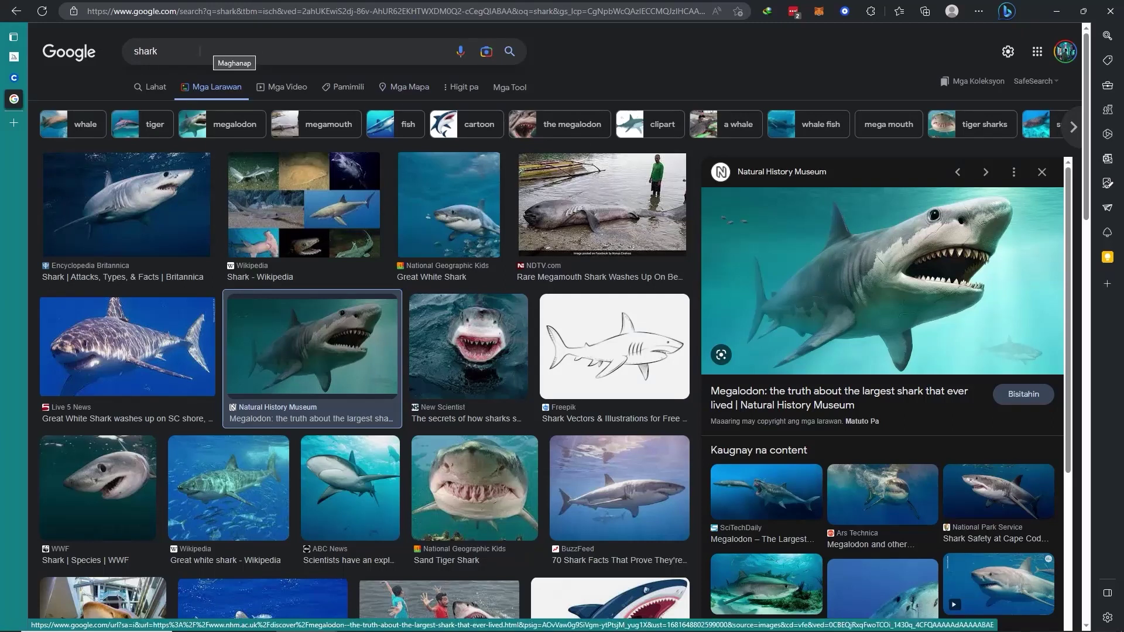
Step: Check that the 'dont mind' folder has the shark and fishbowl images, then switch to Discord
{"action": "double_click", "coordinate": [235, 52]}
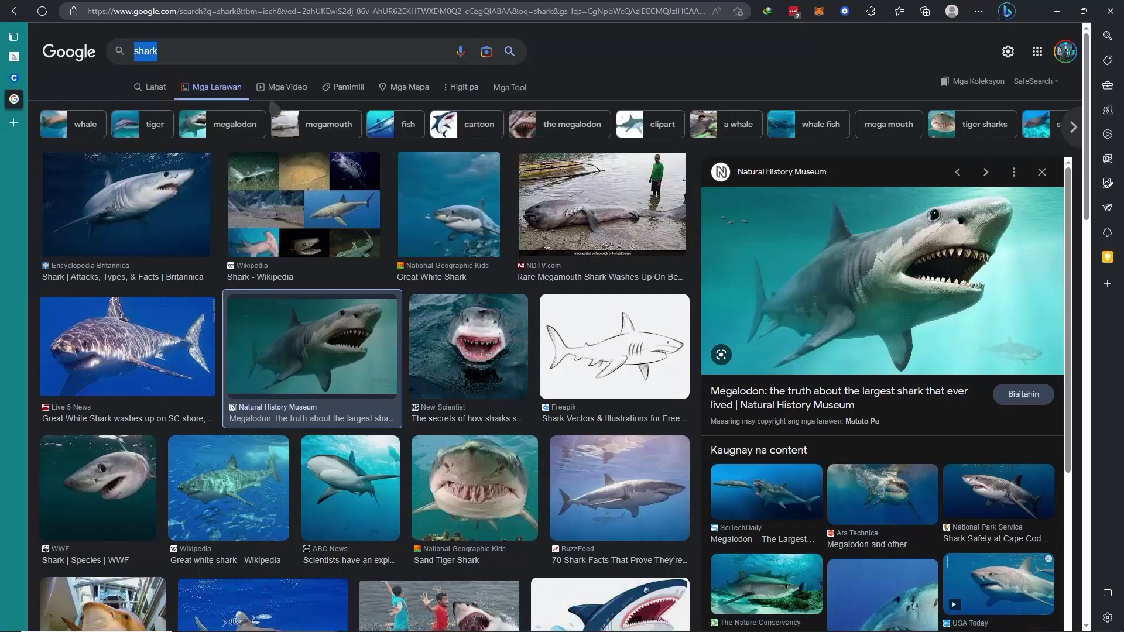
{"action": "mouse_move", "coordinate": [551, 629]}
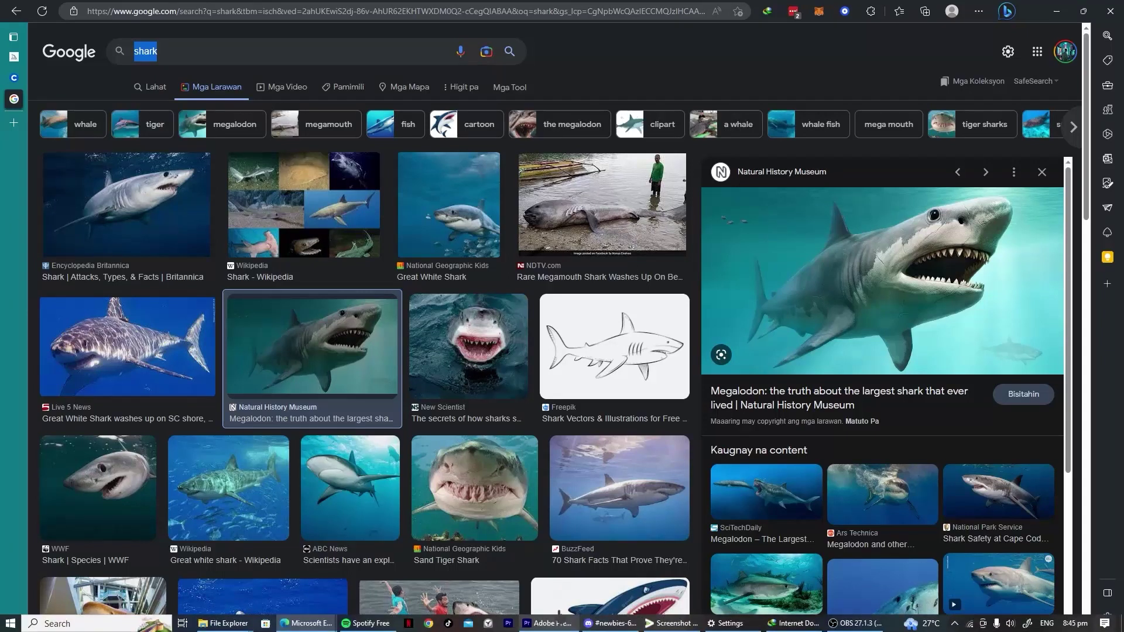
{"action": "left_click", "coordinate": [225, 623]}
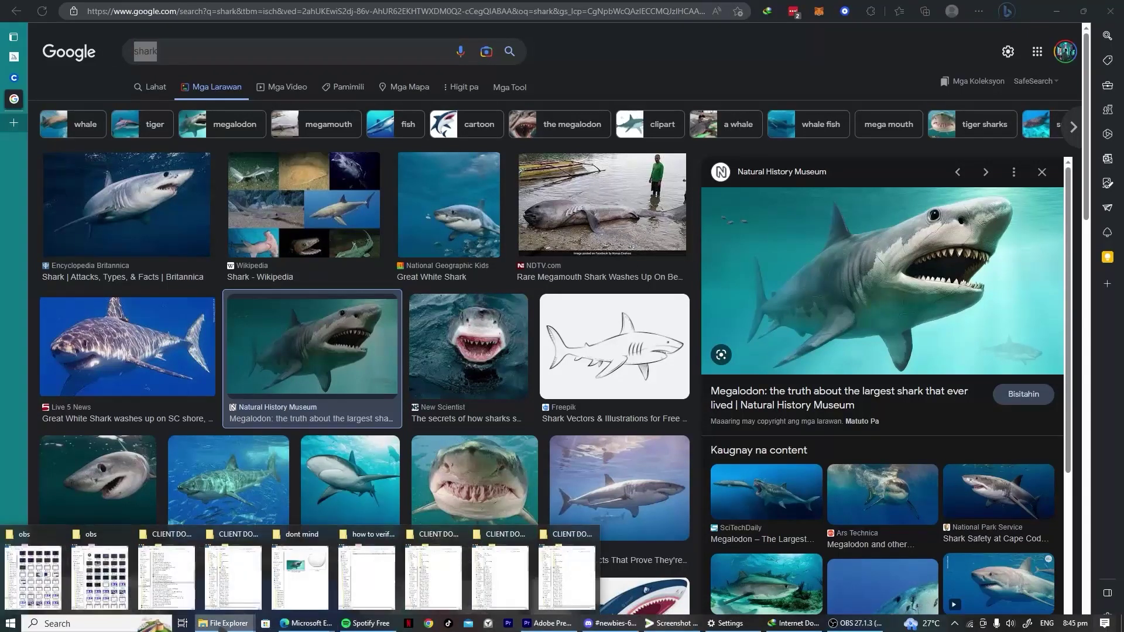
{"action": "left_click", "coordinate": [299, 577]}
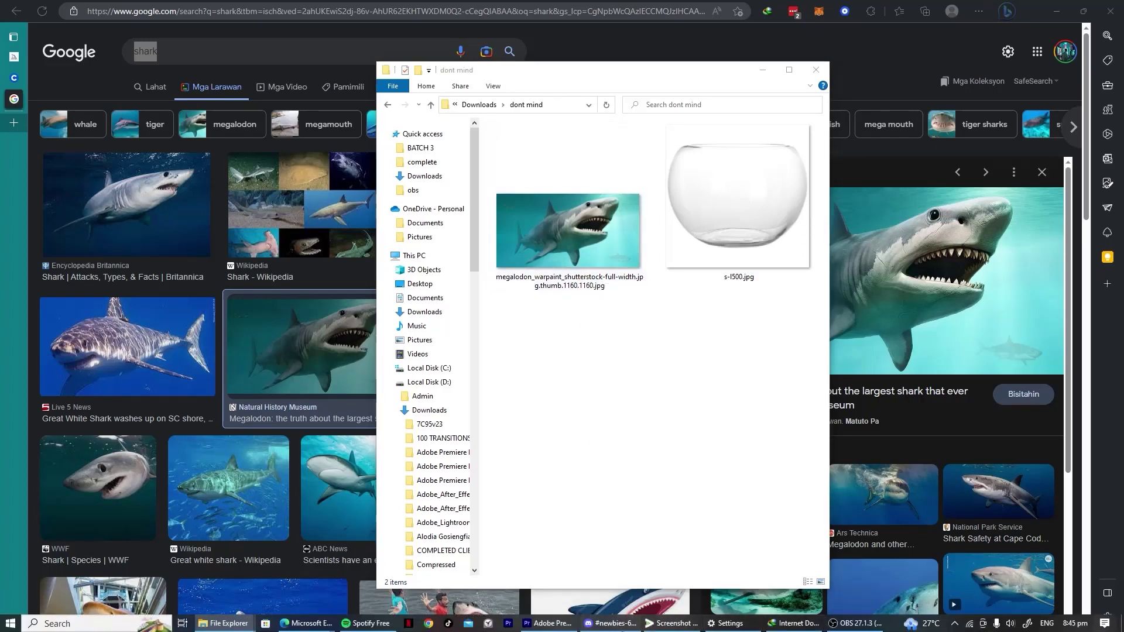
{"action": "left_click", "coordinate": [610, 623]}
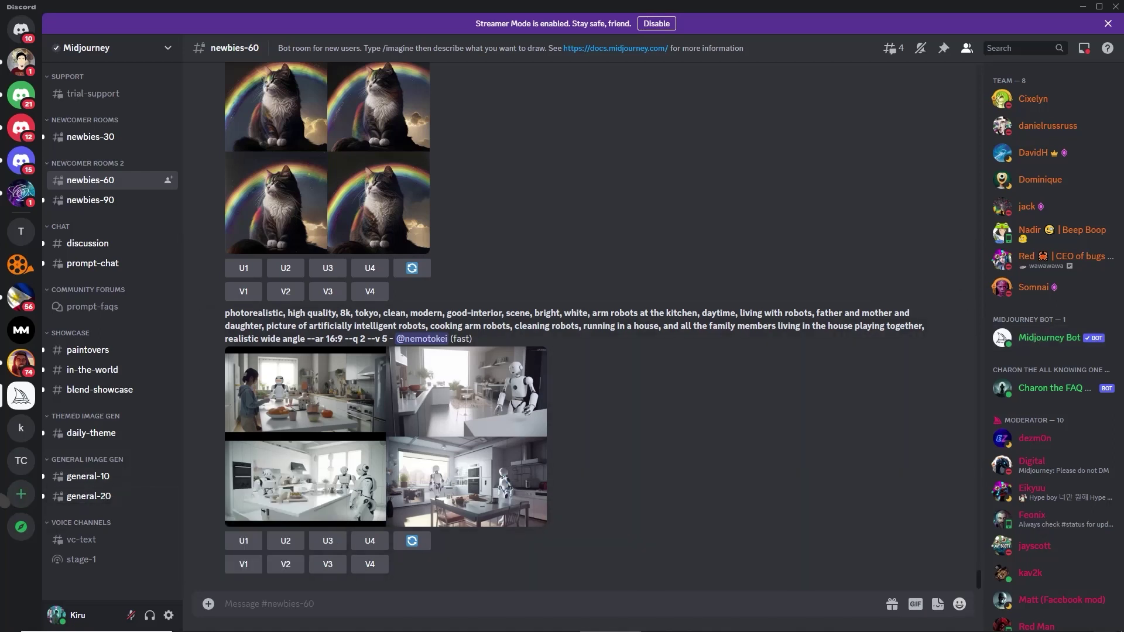
Step: Create a 'For me and my friends' server named 'My midjourney example', then return to Midjourney
{"action": "left_click", "coordinate": [21, 494]}
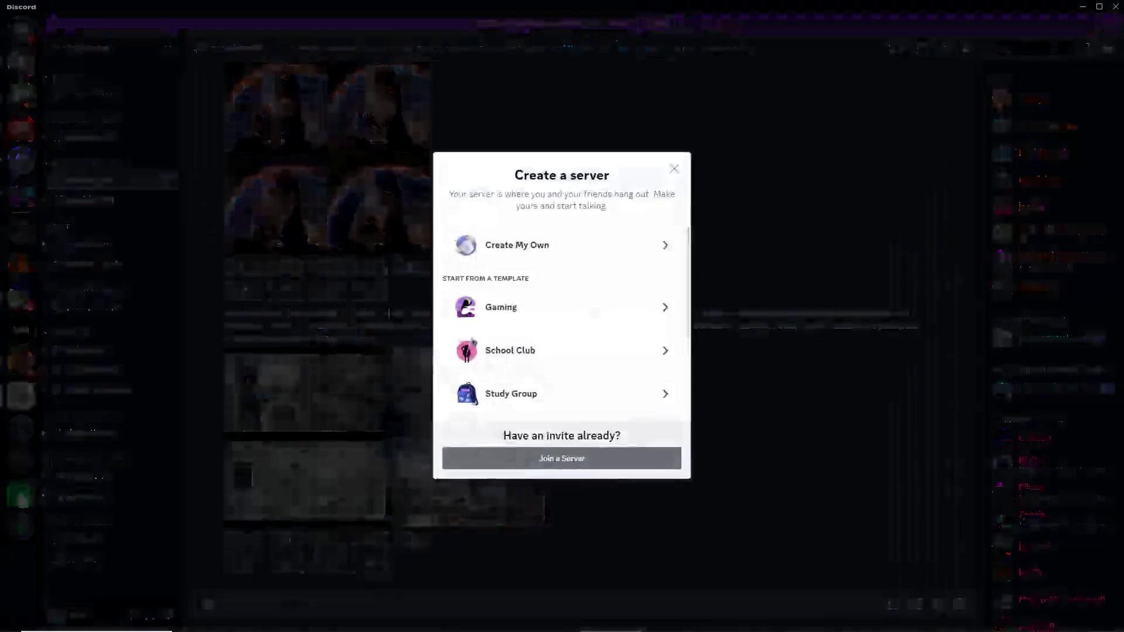
{"action": "left_click", "coordinate": [589, 265]}
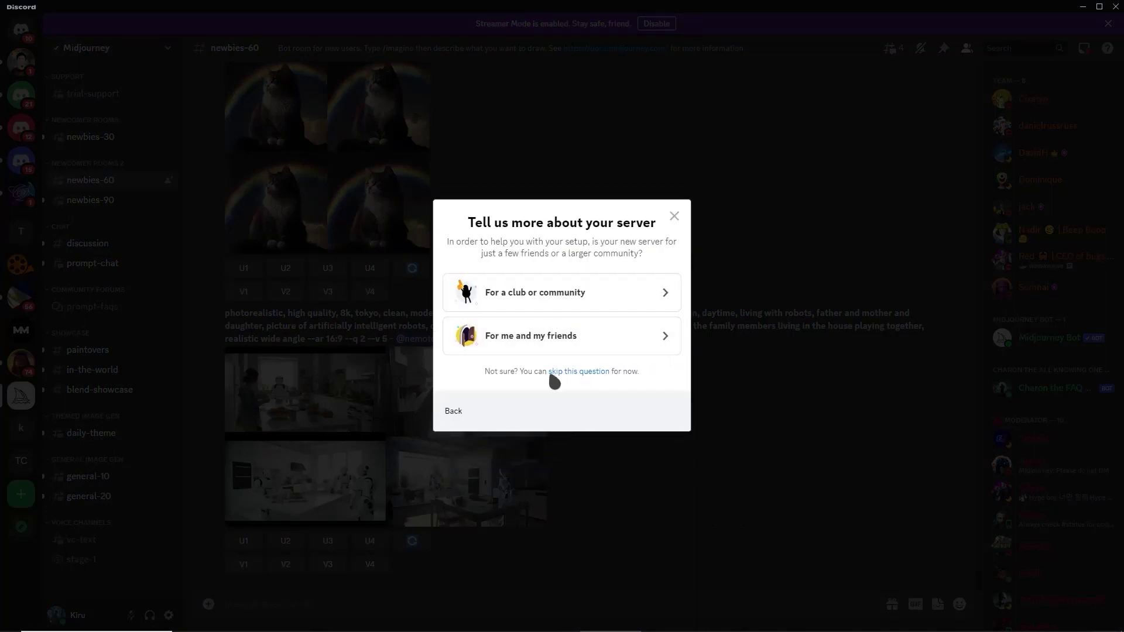
{"action": "left_click", "coordinate": [537, 347]}
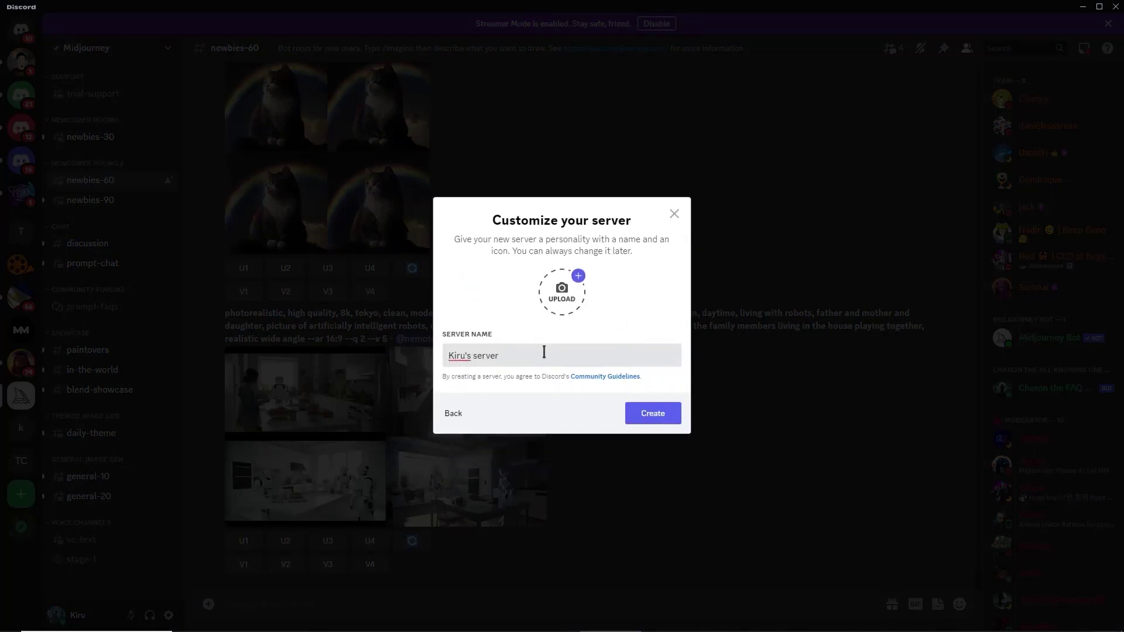
{"action": "left_click_drag", "start_coordinate": [544, 352], "coordinate": [453, 356]}
{"action": "type", "text": "My midjourney example"}
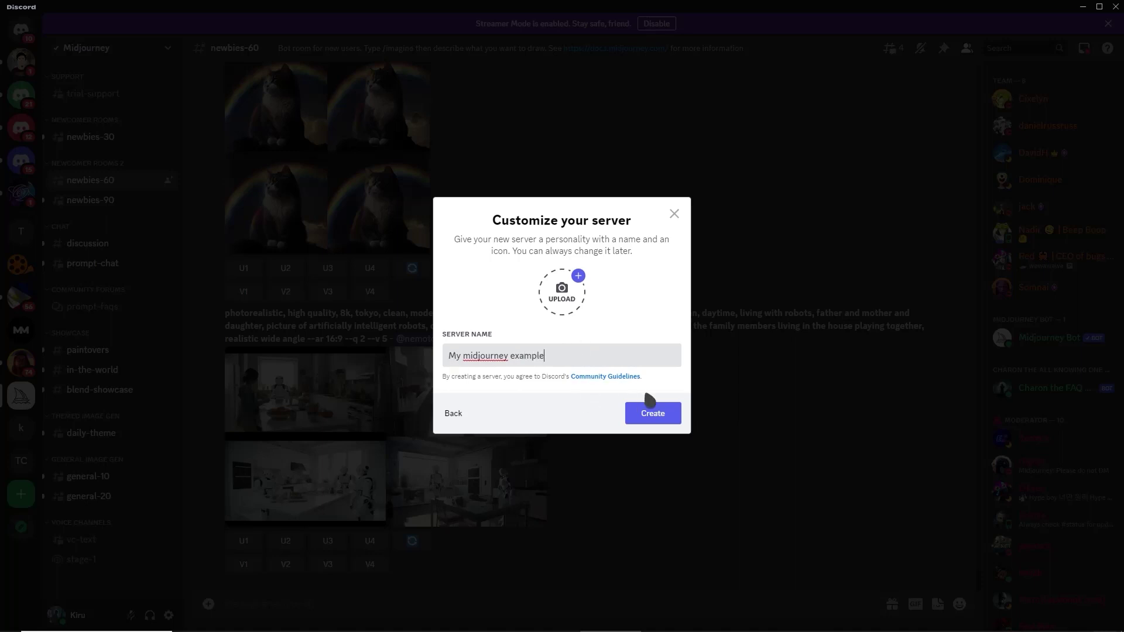
{"action": "left_click", "coordinate": [652, 415]}
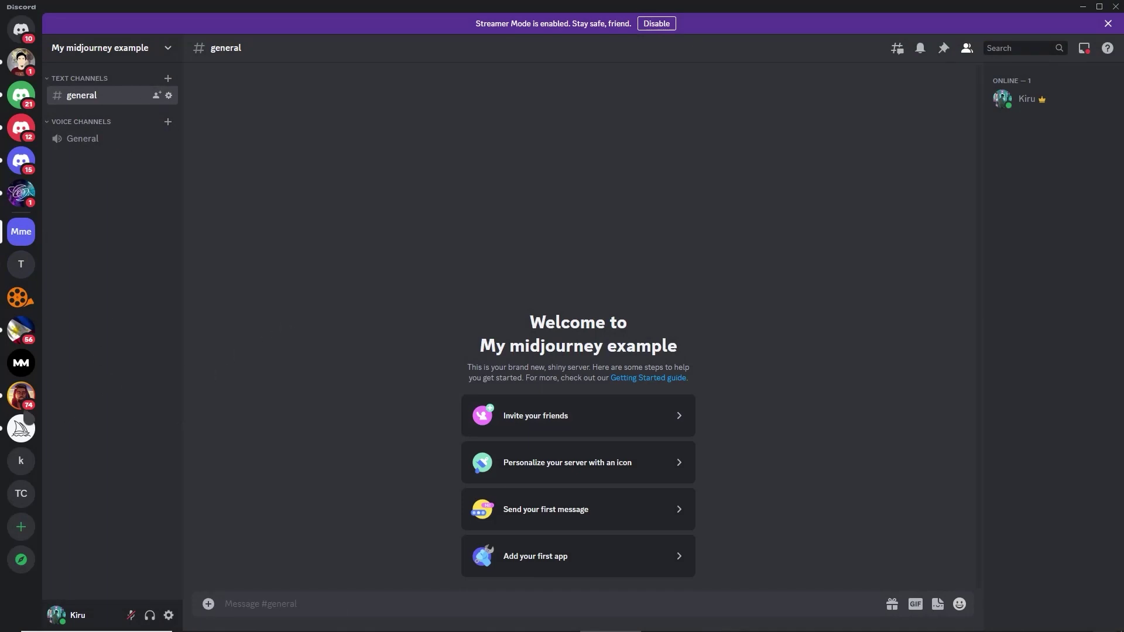
{"action": "left_click", "coordinate": [21, 429]}
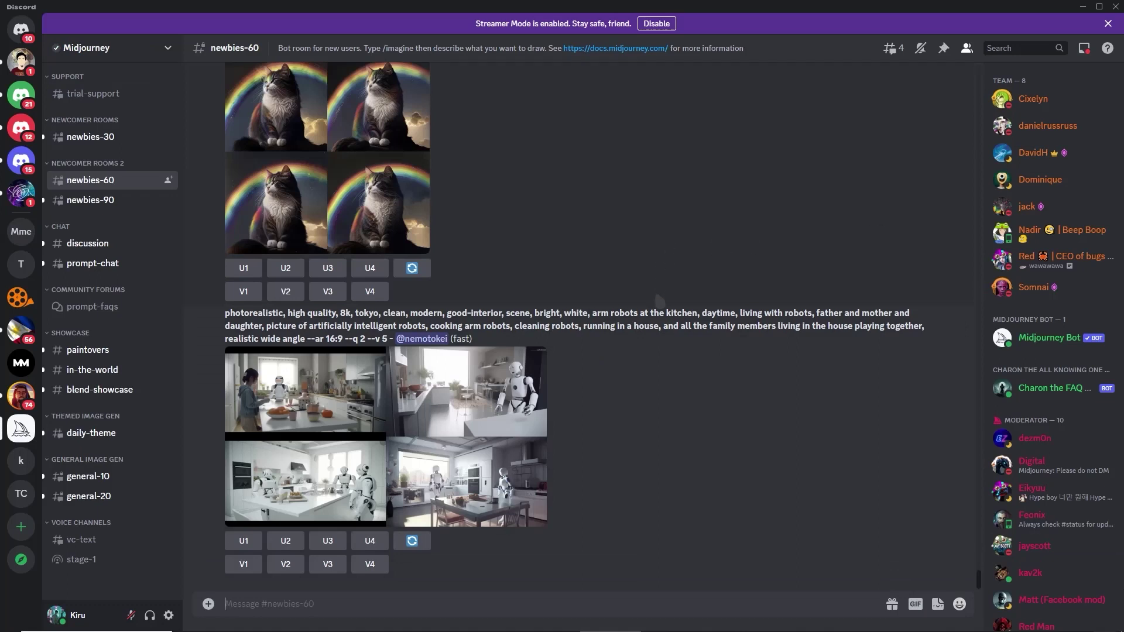
{"action": "scroll", "coordinate": [710, 327], "scroll_direction": "up", "scroll_amount": 4}
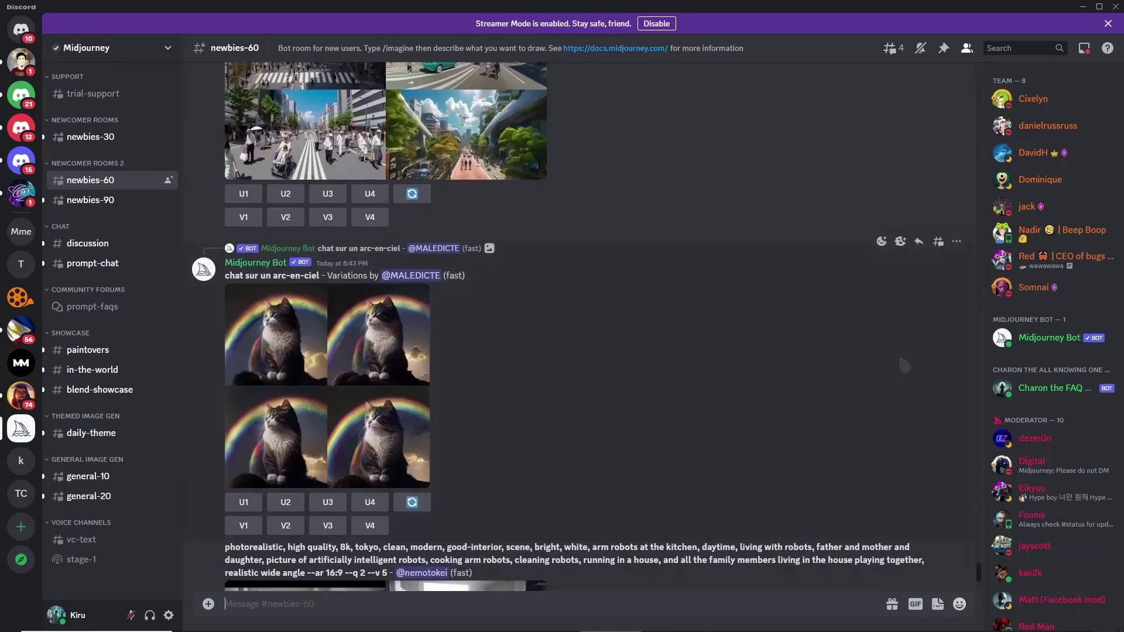
{"action": "scroll", "coordinate": [767, 319], "scroll_direction": "up", "scroll_amount": 4}
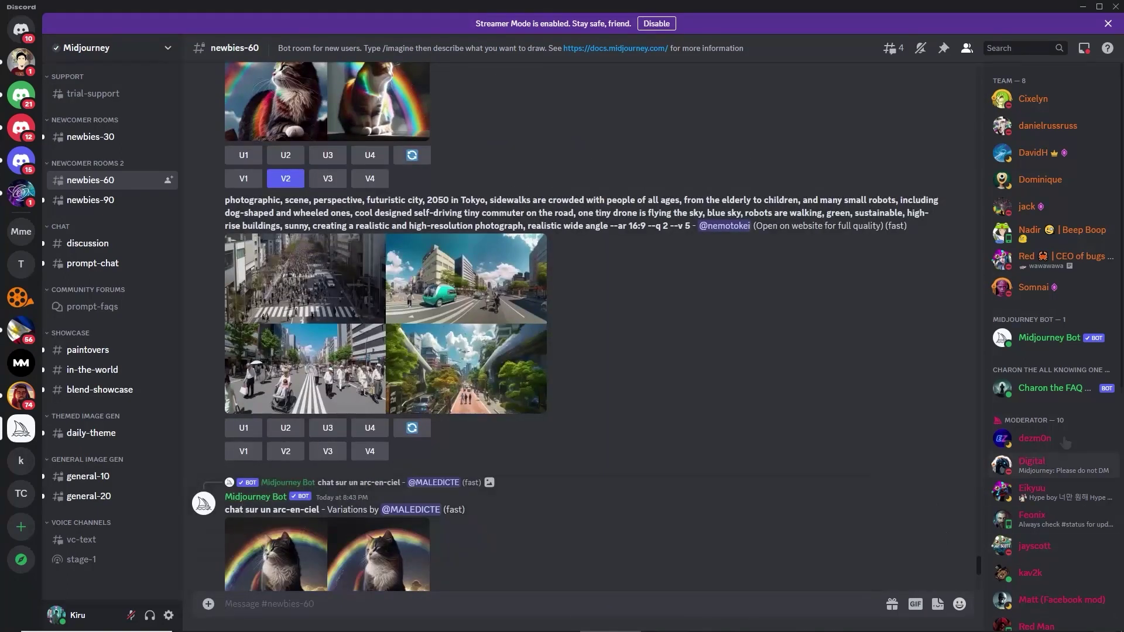
{"action": "scroll", "coordinate": [672, 478], "scroll_direction": "down", "scroll_amount": 2}
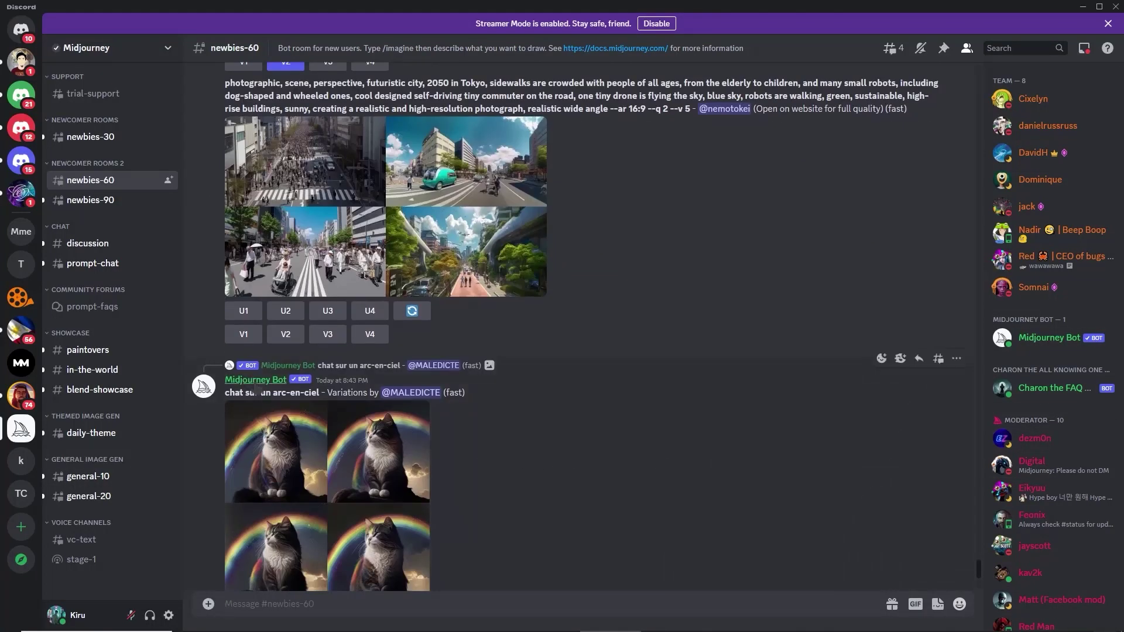
{"action": "left_click", "coordinate": [255, 379]}
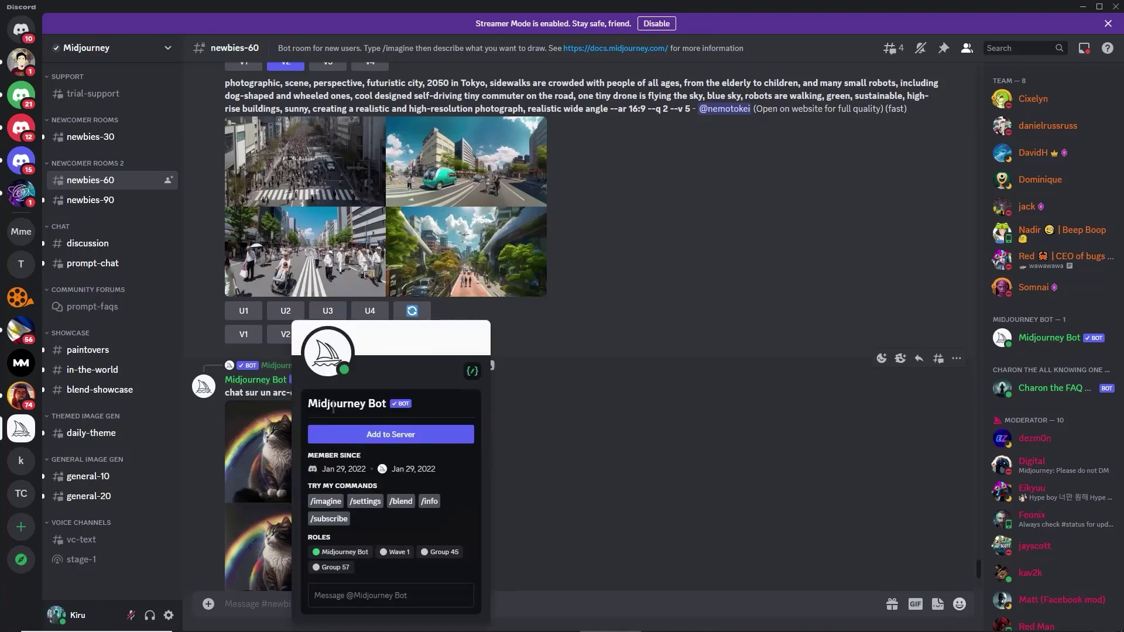
{"action": "left_click", "coordinate": [367, 436]}
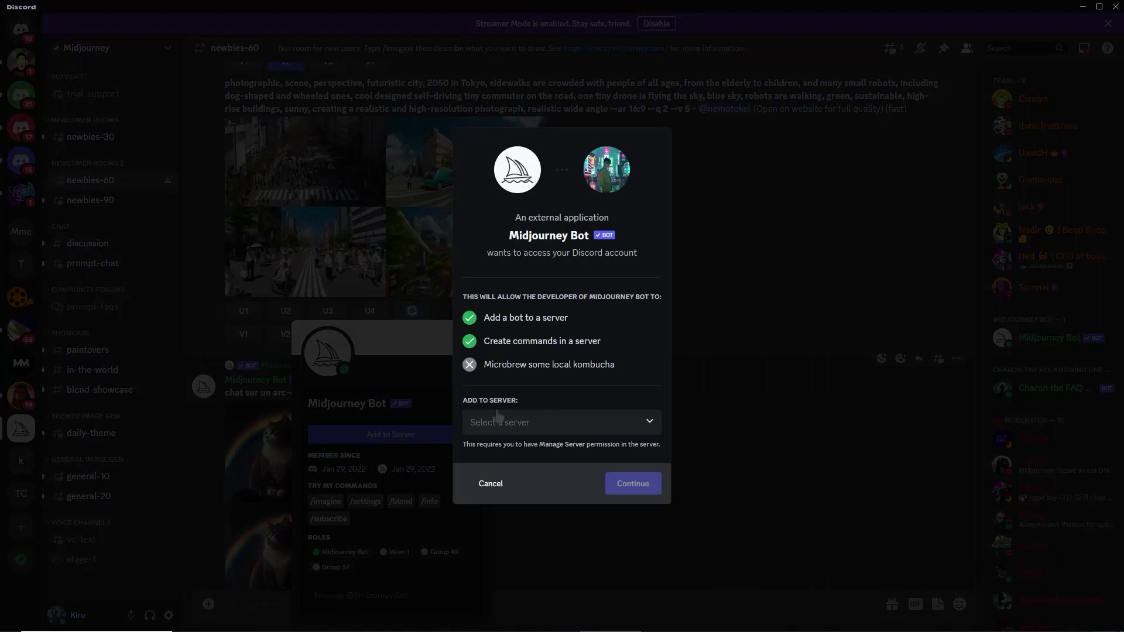
{"action": "left_click", "coordinate": [529, 428]}
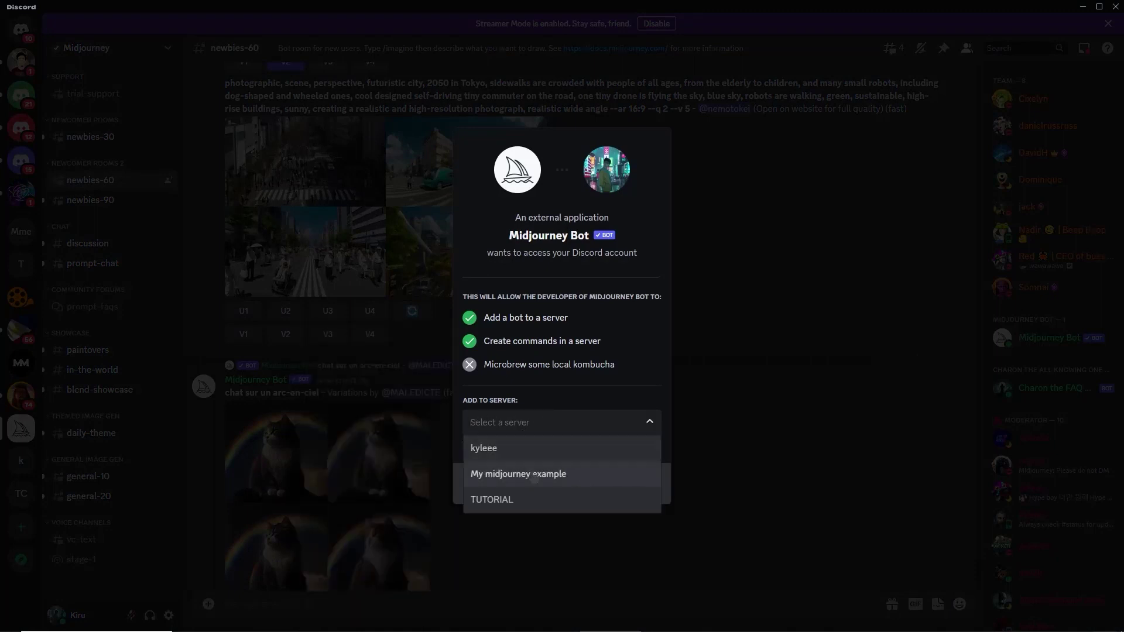
{"action": "left_click", "coordinate": [533, 474]}
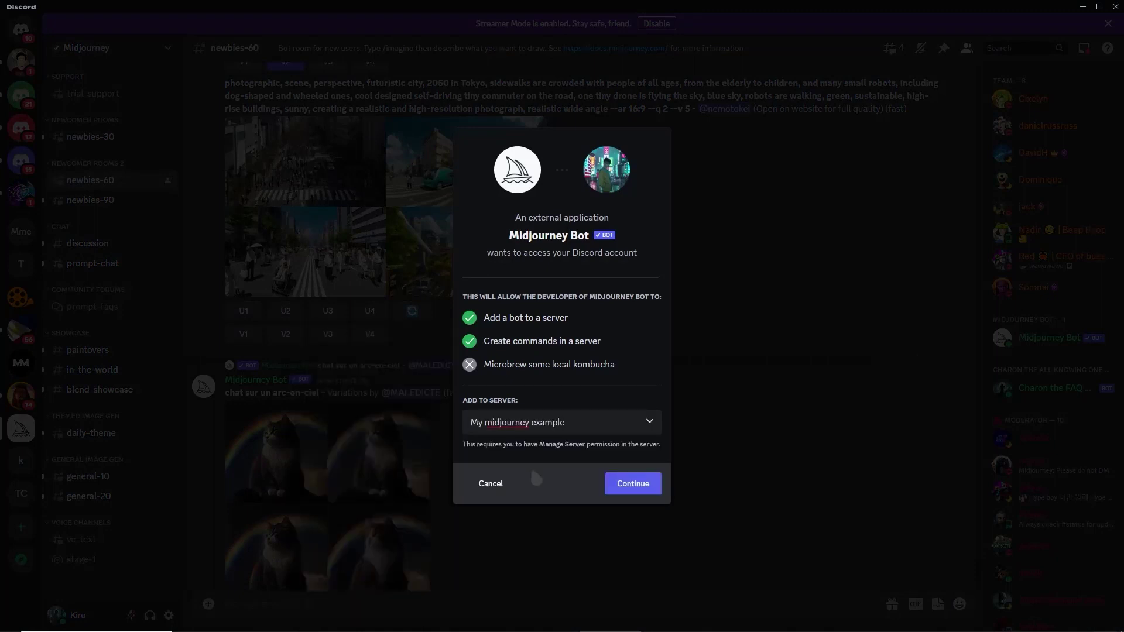
{"action": "left_click", "coordinate": [633, 483]}
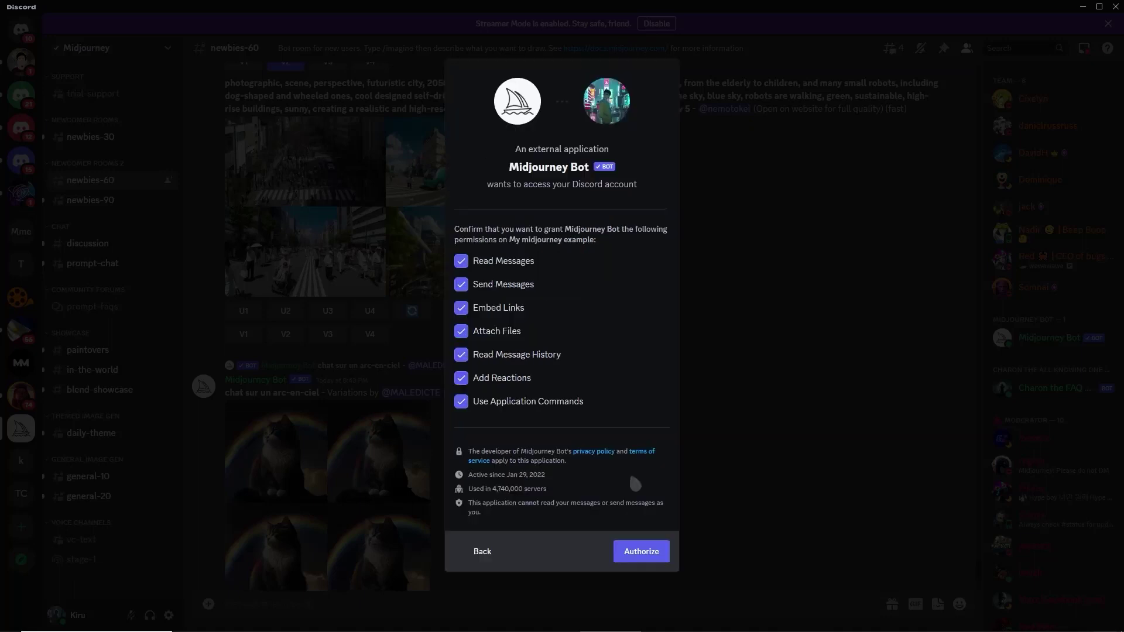
{"action": "left_click", "coordinate": [641, 553]}
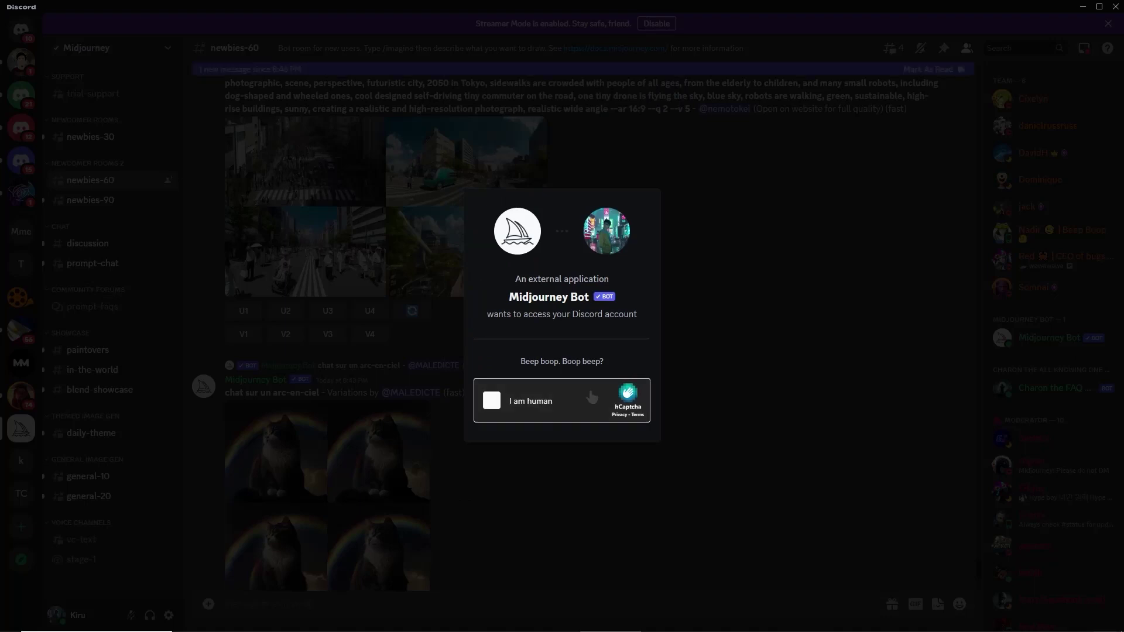
{"action": "left_click", "coordinate": [491, 407]}
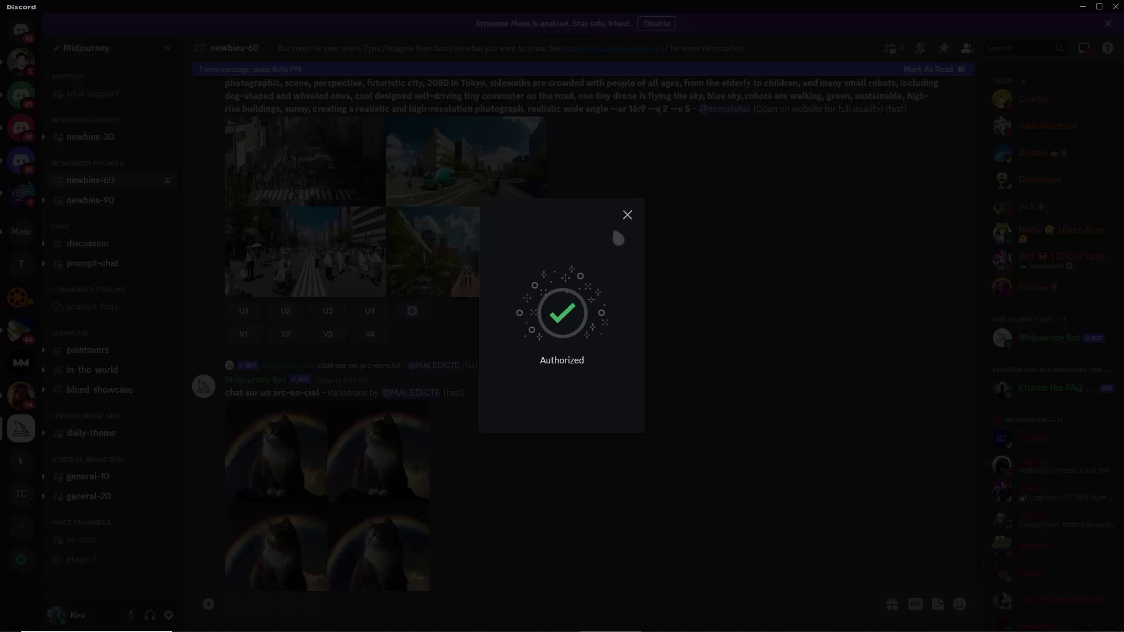
{"action": "left_click", "coordinate": [627, 215]}
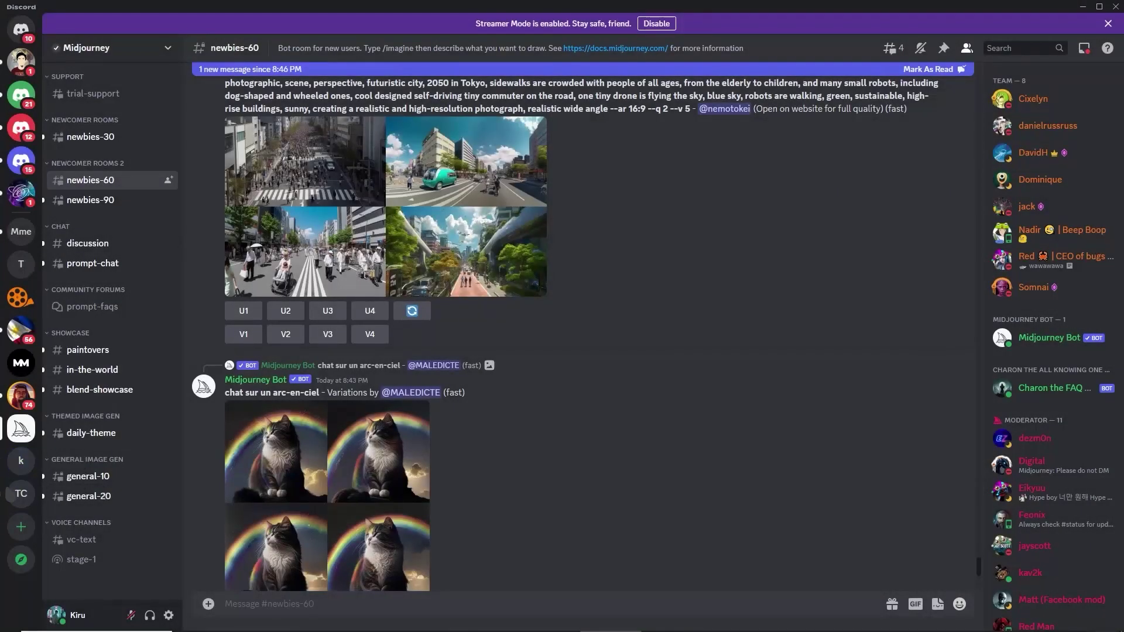
Step: In My midjourney example's general channel, type '/' and browse the slash-command suggestions
{"action": "left_click", "coordinate": [22, 233]}
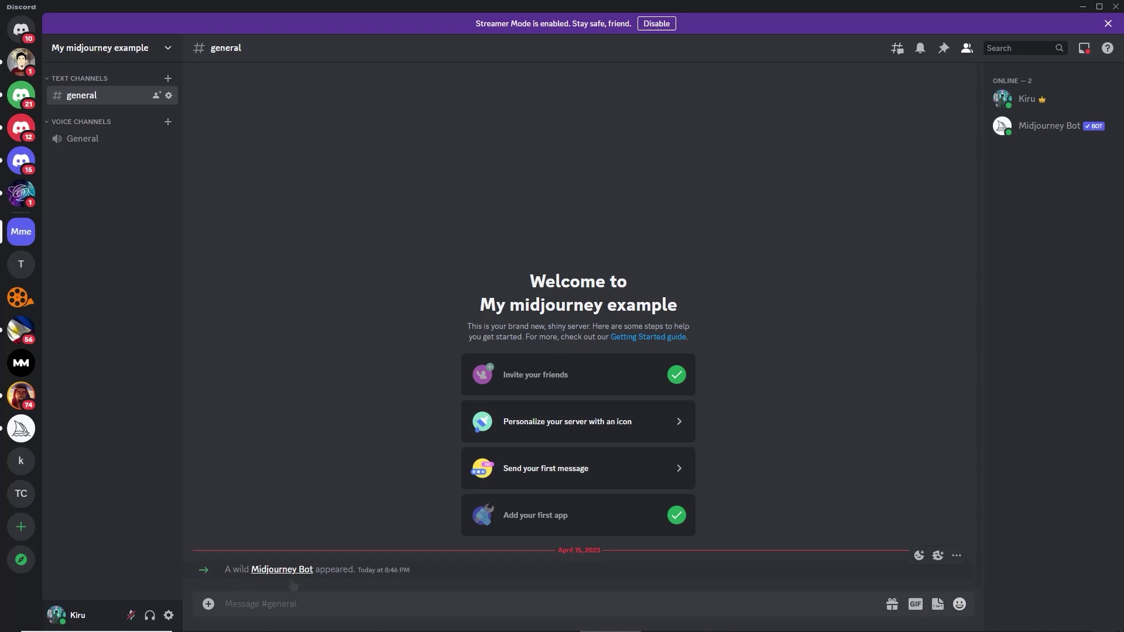
{"action": "mouse_move", "coordinate": [1121, 59]}
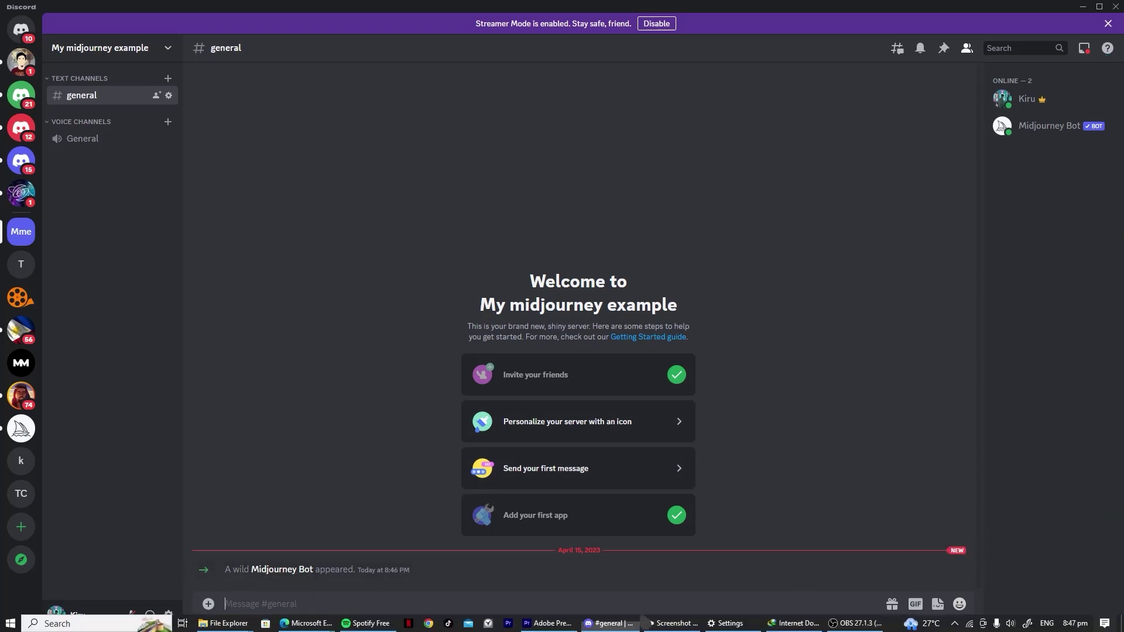
{"action": "type", "text": "/"}
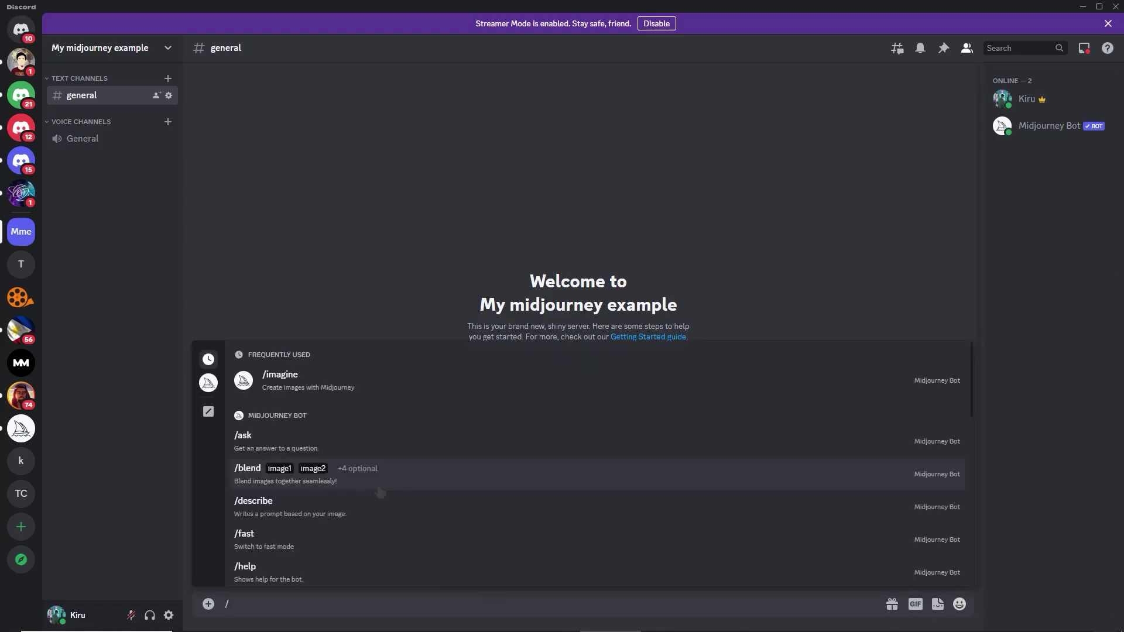
{"action": "scroll", "coordinate": [380, 492], "scroll_direction": "down", "scroll_amount": 8}
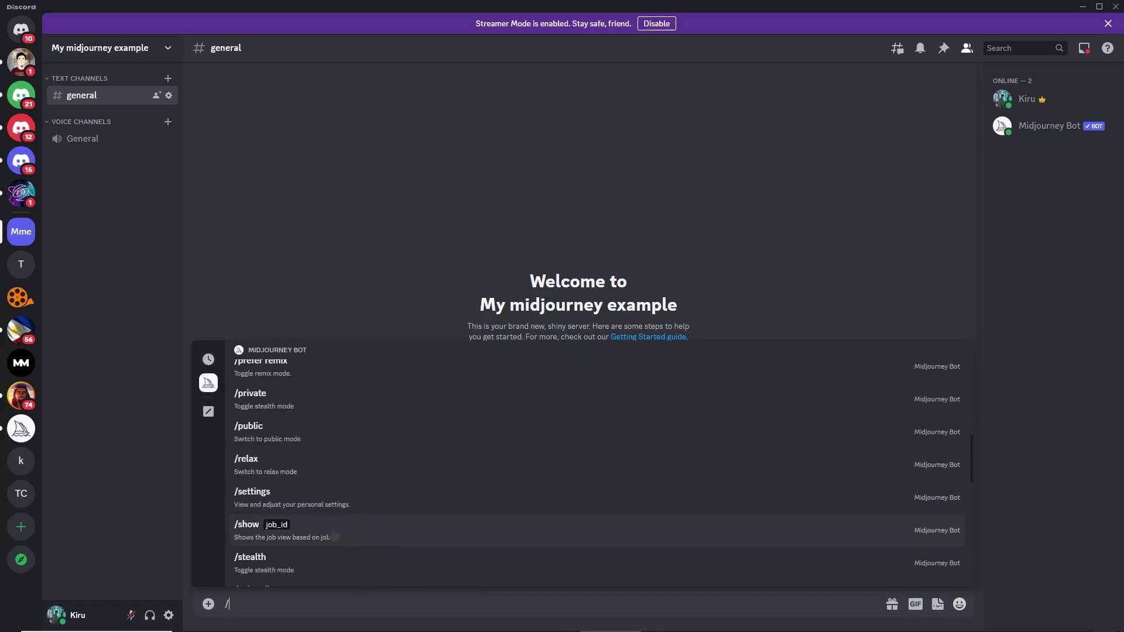
{"action": "scroll", "coordinate": [378, 535], "scroll_direction": "up", "scroll_amount": 4}
{"action": "scroll", "coordinate": [380, 540], "scroll_direction": "up", "scroll_amount": 5}
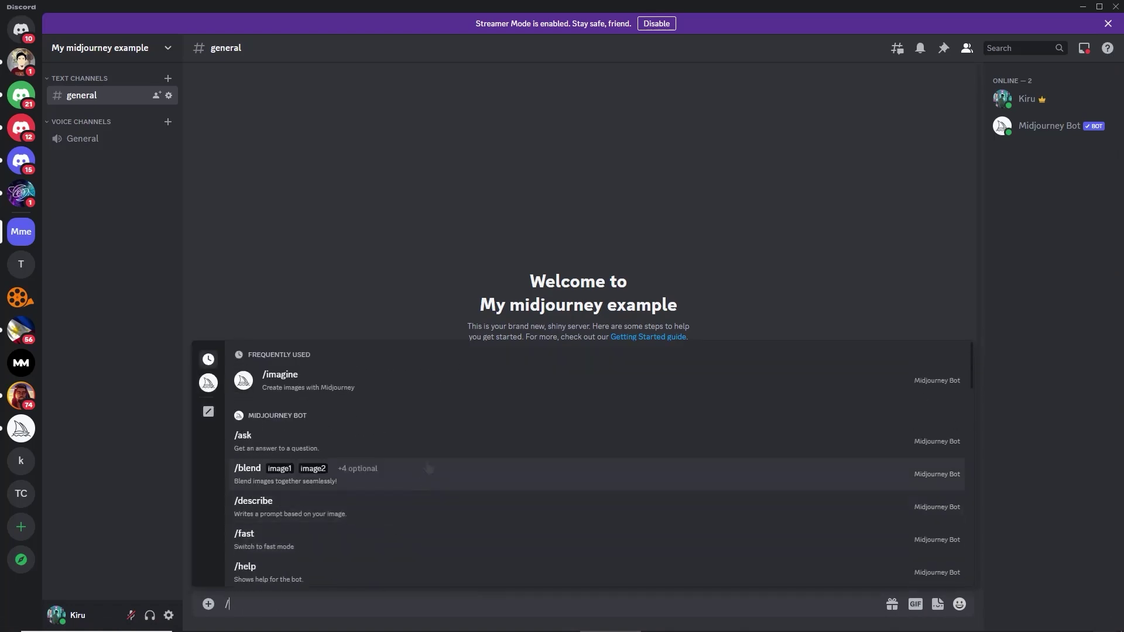
{"action": "scroll", "coordinate": [452, 471], "scroll_direction": "down", "scroll_amount": 4}
{"action": "scroll", "coordinate": [453, 471], "scroll_direction": "down", "scroll_amount": 4}
{"action": "scroll", "coordinate": [443, 464], "scroll_direction": "up", "scroll_amount": 10}
Step: Send /info to the bot and highlight the 25.00 minutes Fast Time Remaining line
{"action": "type", "text": "info"}
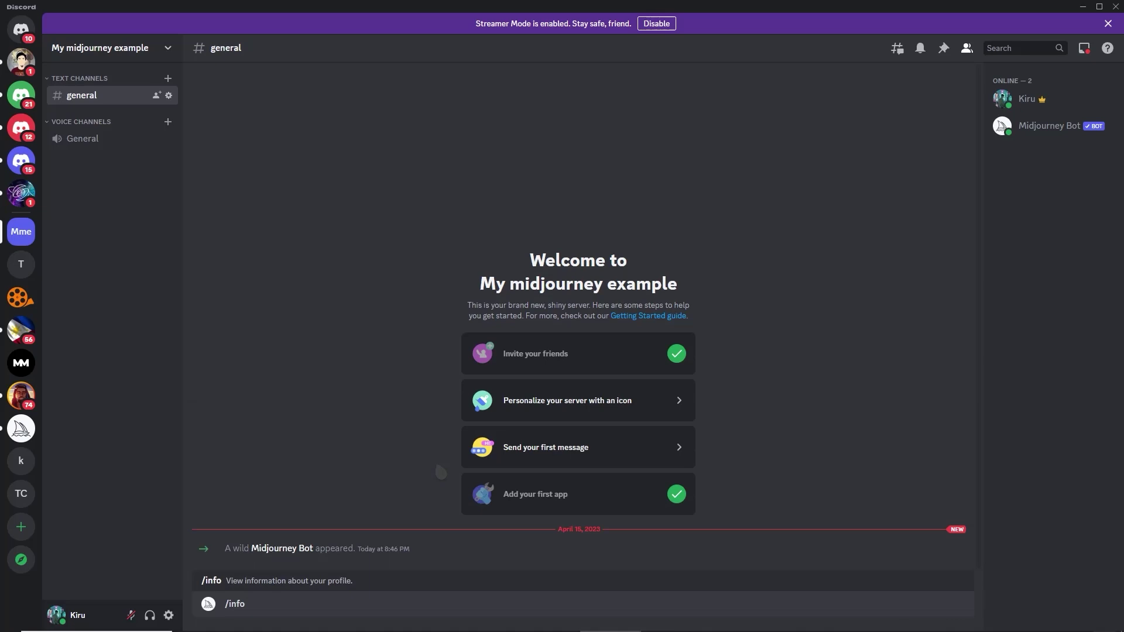
{"action": "key", "text": "Return"}
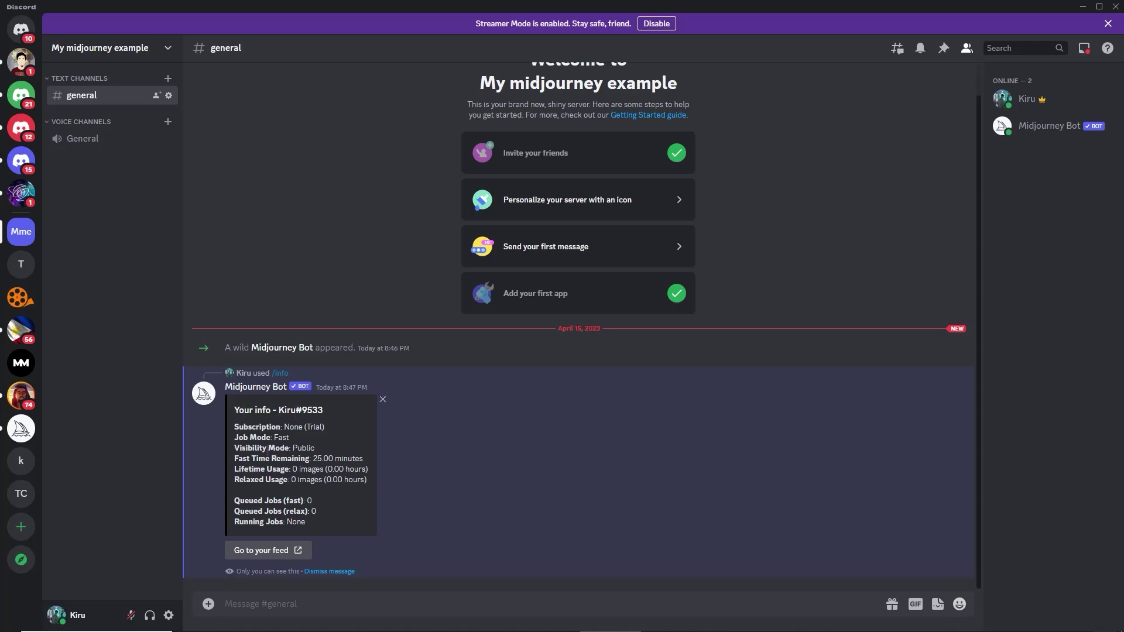
{"action": "left_click_drag", "start_coordinate": [256, 459], "coordinate": [311, 501]}
{"action": "left_click", "coordinate": [390, 600]}
{"action": "mouse_move", "coordinate": [682, 624]}
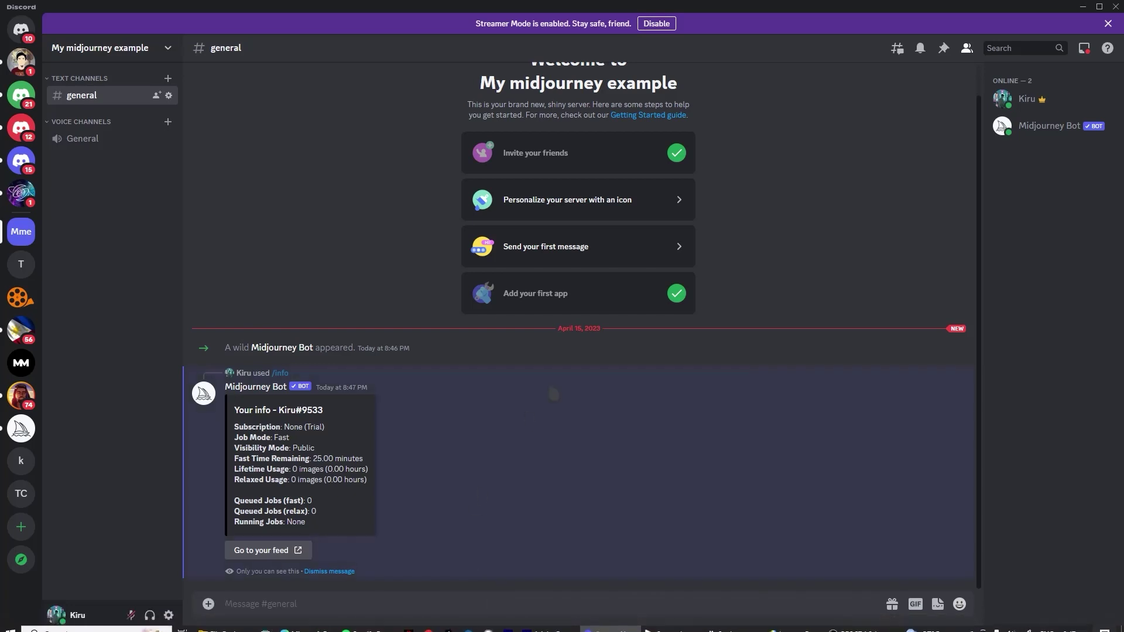
Step: Drag s-l500.jpg and the megalodon image from 'dont mind' into general and send them
{"action": "key", "text": "alt+Tab"}
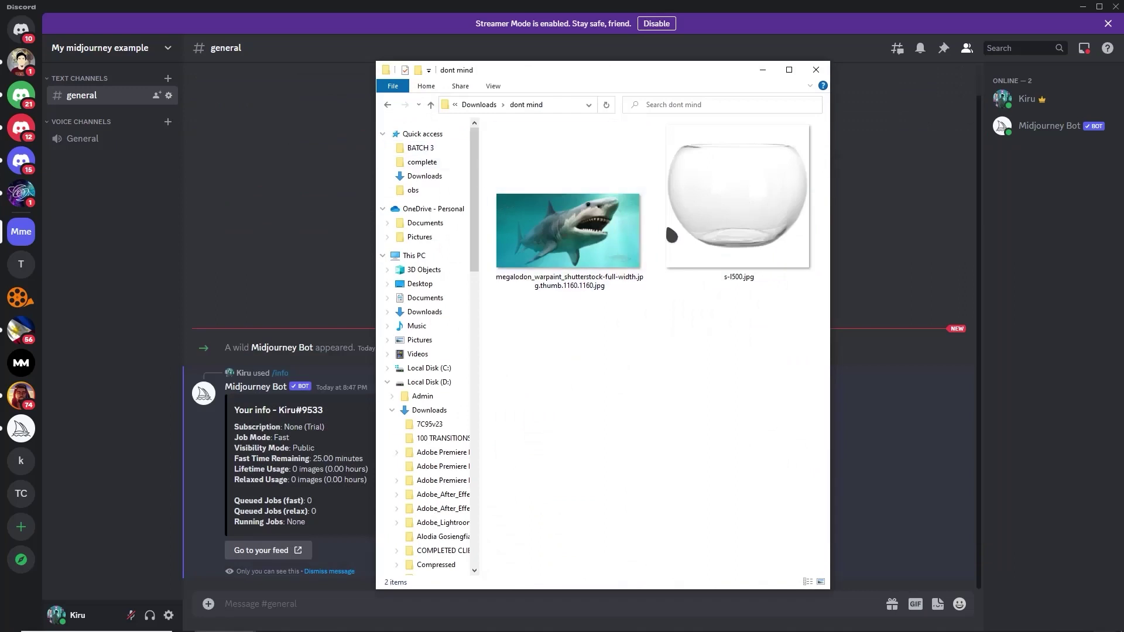
{"action": "left_click_drag", "start_coordinate": [673, 235], "coordinate": [273, 413]}
{"action": "key", "text": "alt+Tab"}
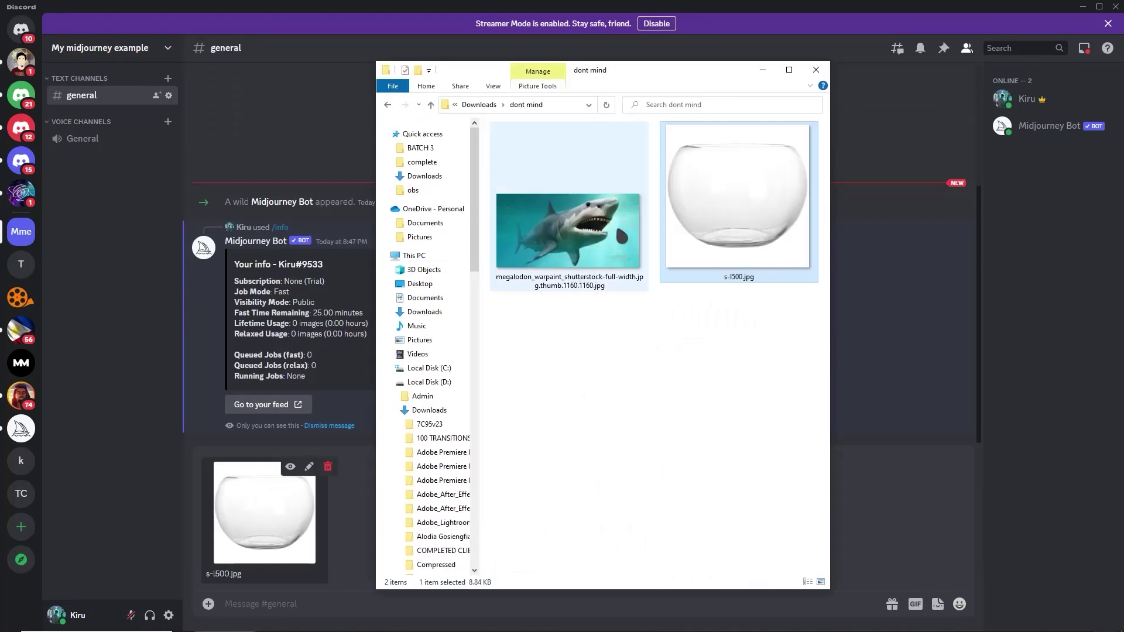
{"action": "left_click_drag", "start_coordinate": [614, 218], "coordinate": [380, 428]}
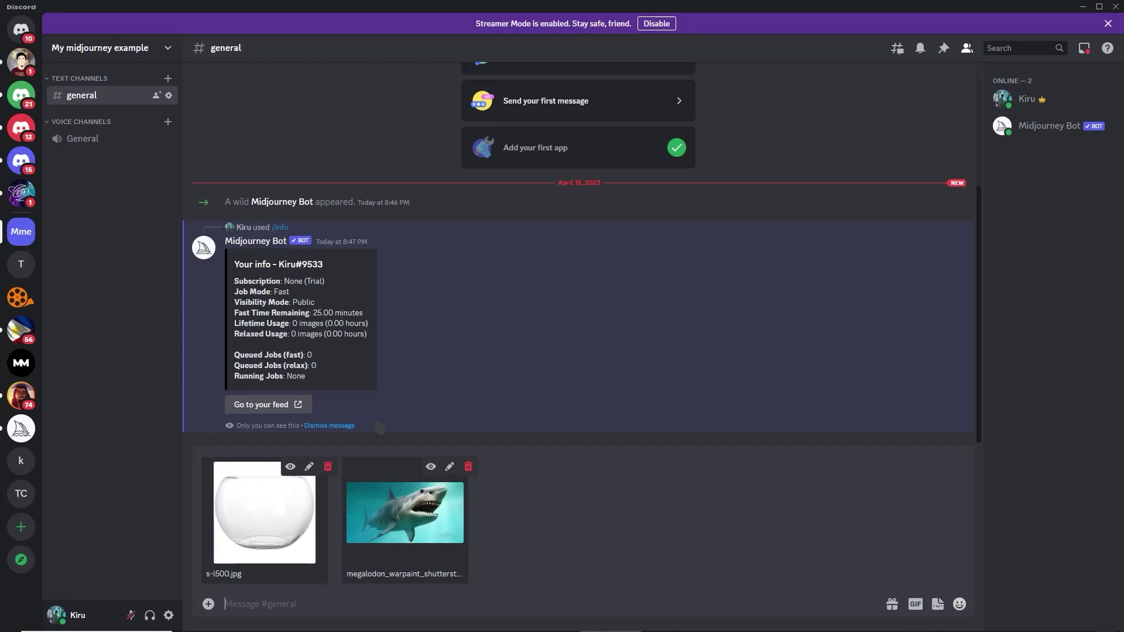
{"action": "key", "text": "Return"}
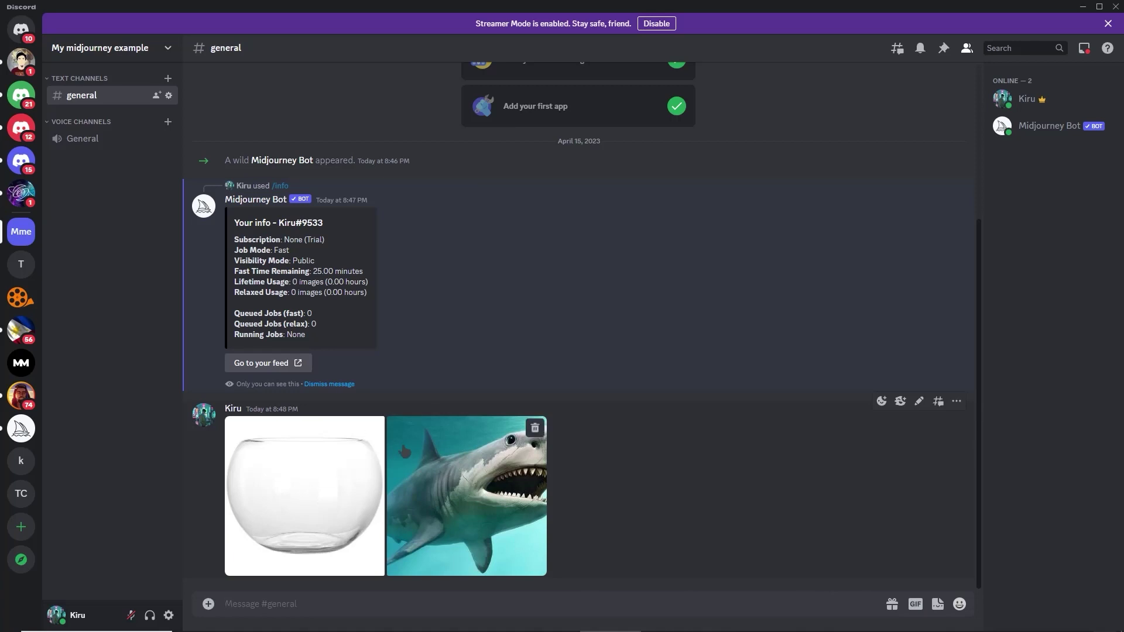
Step: Start an /imagine command and paste the fishbowl image's link into its prompt
{"action": "type", "text": "/imagine"}
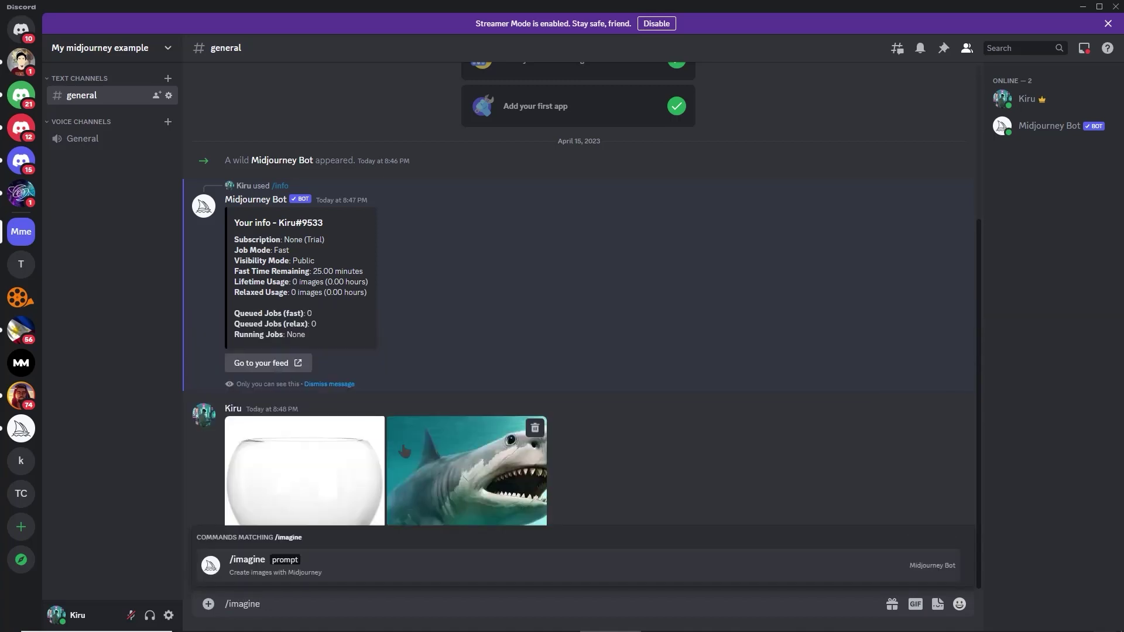
{"action": "left_click", "coordinate": [258, 573]}
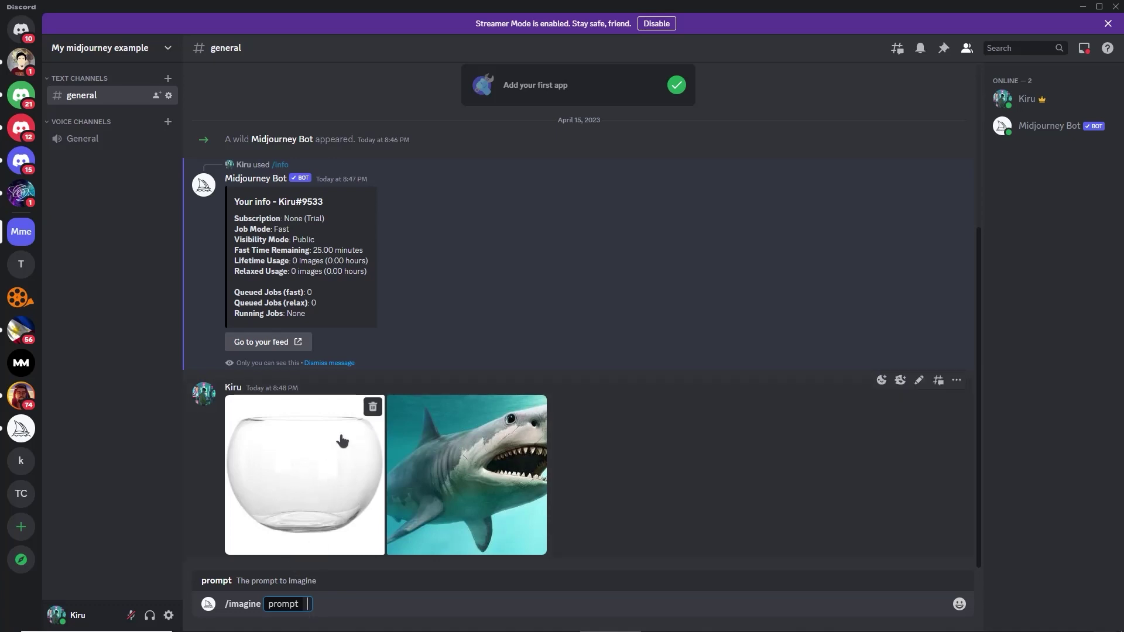
{"action": "left_click", "coordinate": [342, 441]}
{"action": "right_click", "coordinate": [567, 290]}
{"action": "right_click", "coordinate": [545, 309]}
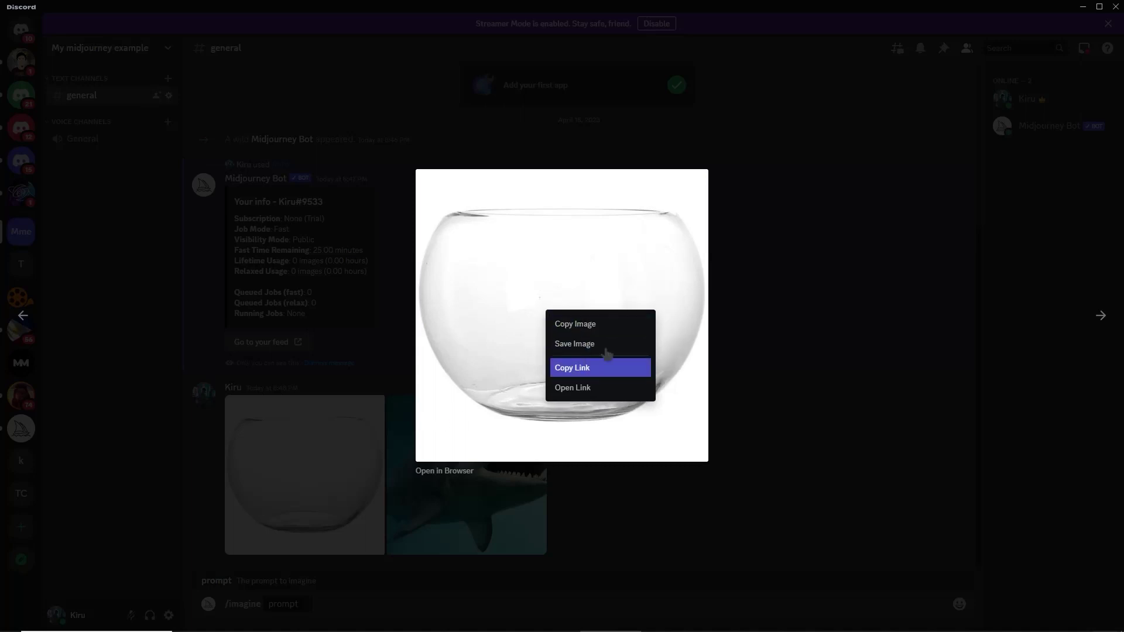
{"action": "left_click", "coordinate": [606, 368]}
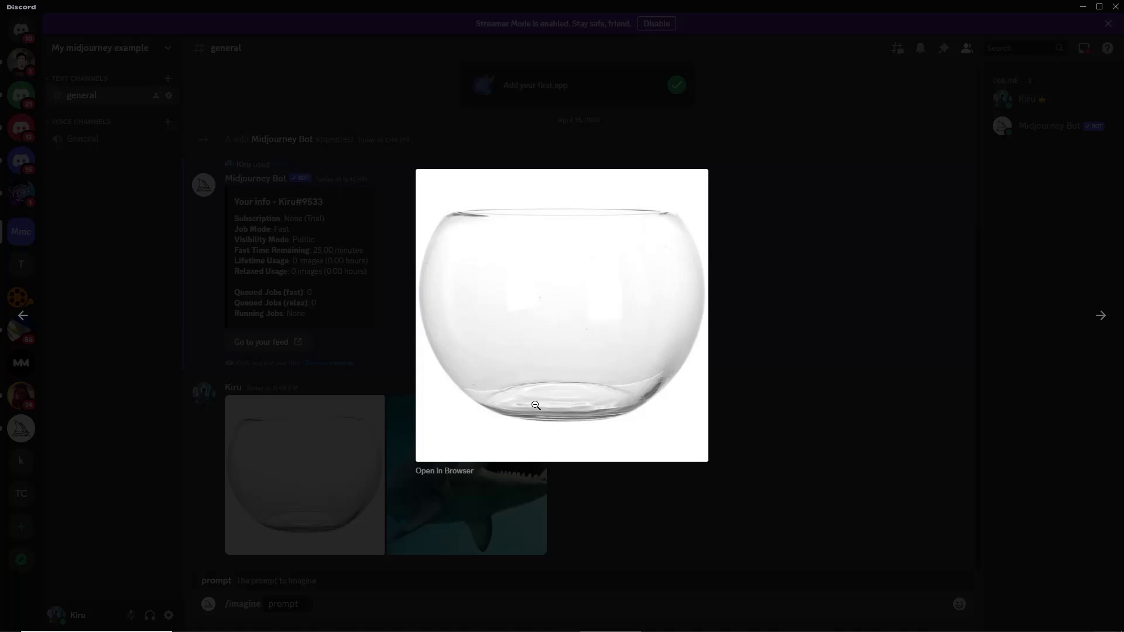
{"action": "left_click", "coordinate": [403, 526]}
{"action": "left_click", "coordinate": [304, 609]}
{"action": "key", "text": "ctrl+v"}
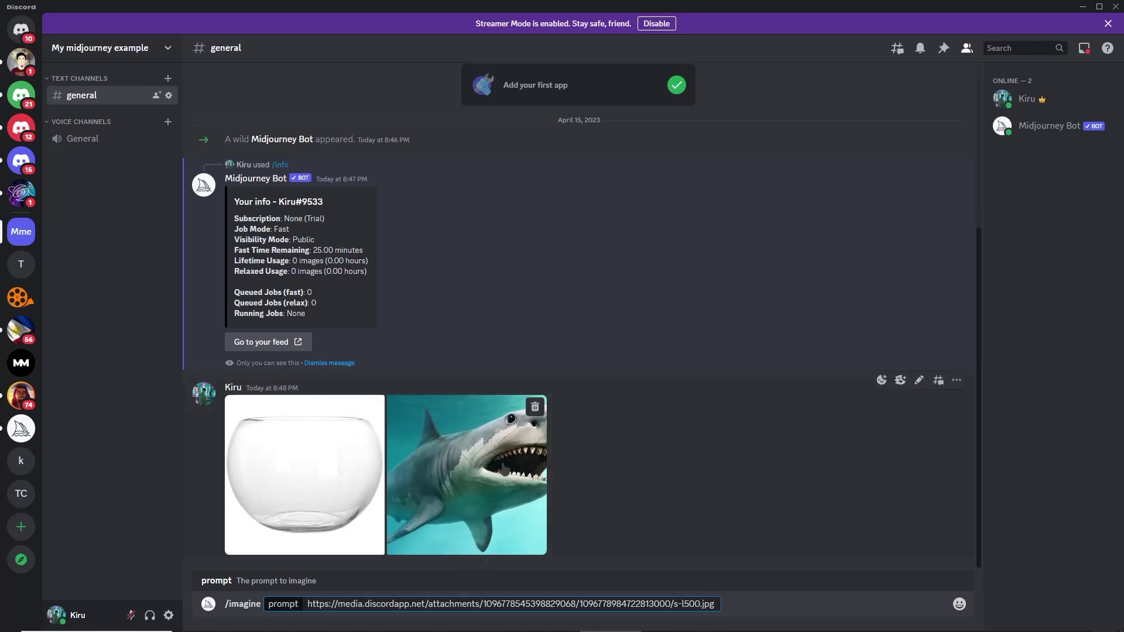
Step: Copy the shark image's link from its full-size view
{"action": "left_click", "coordinate": [467, 475]}
{"action": "right_click", "coordinate": [568, 310]}
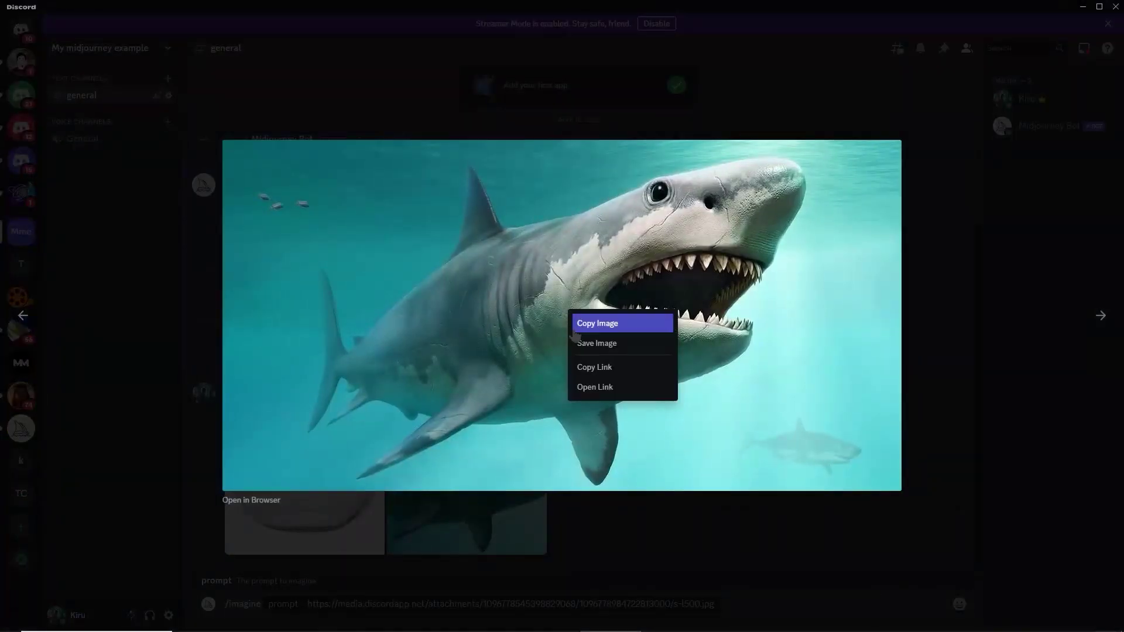
{"action": "left_click", "coordinate": [605, 367]}
{"action": "left_click", "coordinate": [736, 571]}
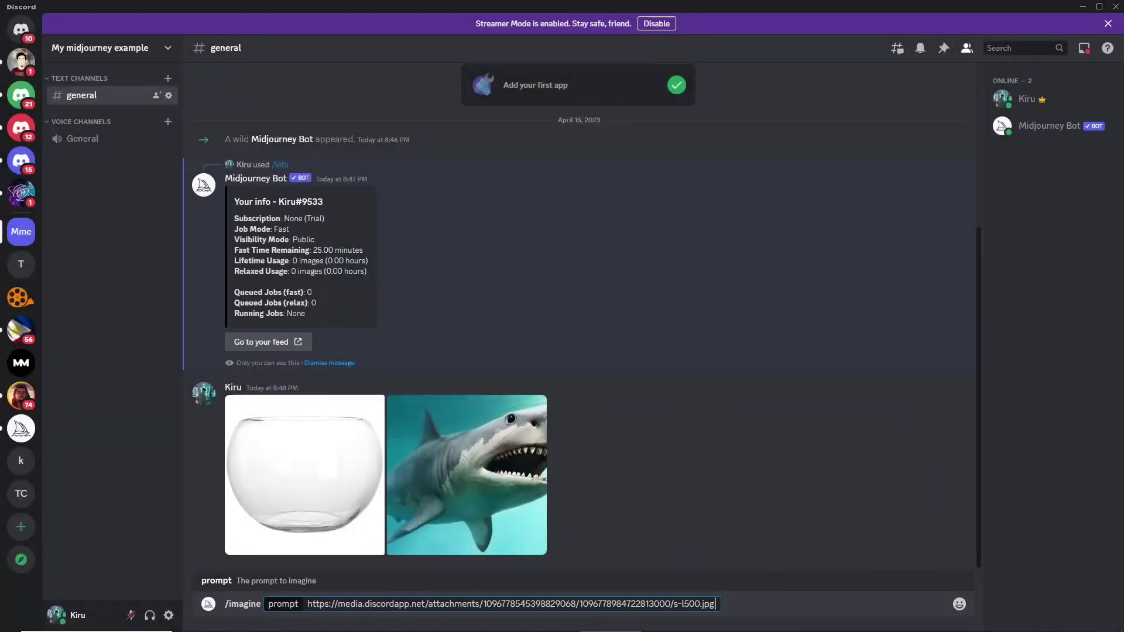
Step: Append the shark link and 'modern painting, High quality, 4k, --v 4' to the prompt
{"action": "key", "text": "ctrl+v"}
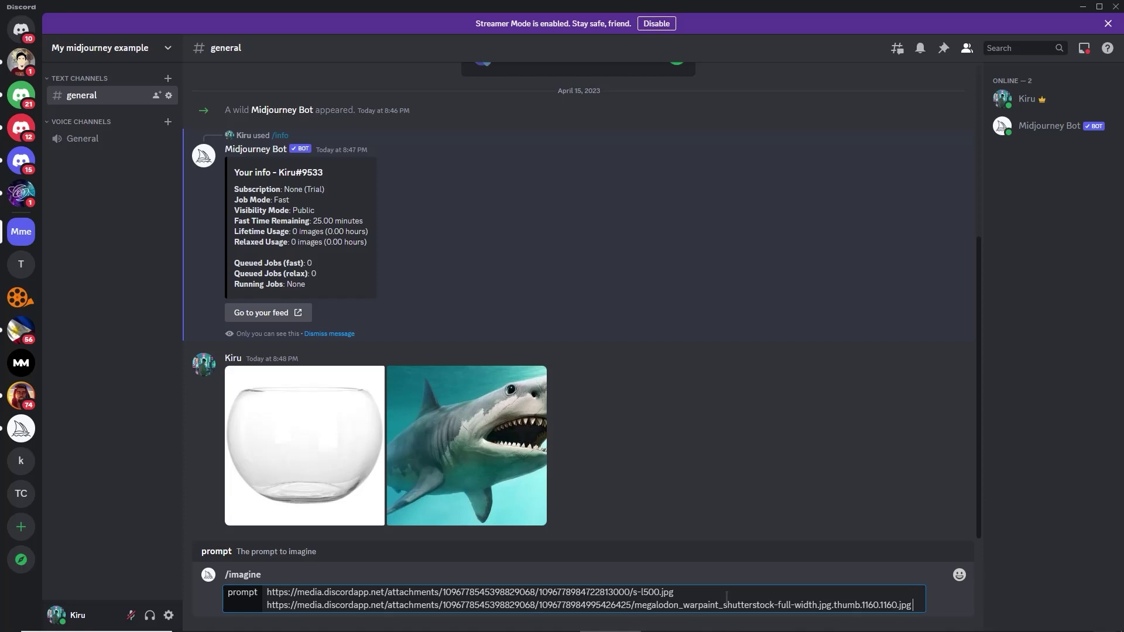
{"action": "type", "text": "mode"}
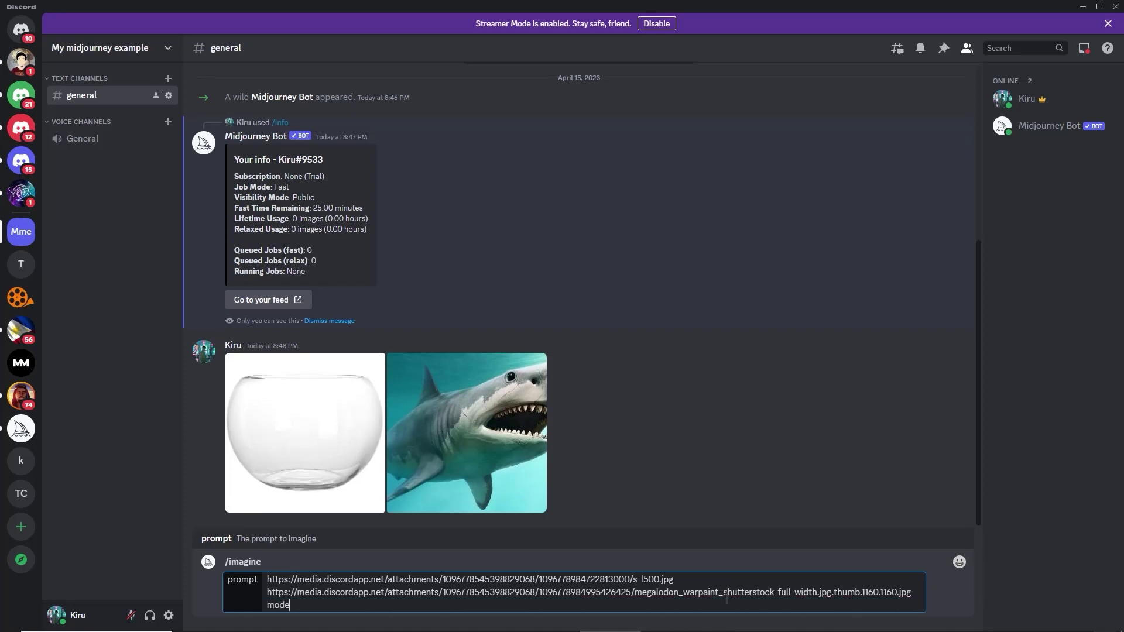
{"action": "type", "text": "rn painti"}
{"action": "key", "text": "BackSpace"}
{"action": "key", "text": "BackSpace"}
{"action": "type", "text": "inting,"}
{"action": "type", "text": " u"}
{"action": "key", "text": "BackSpace"}
{"action": "type", "text": "High quality, 4k,"}
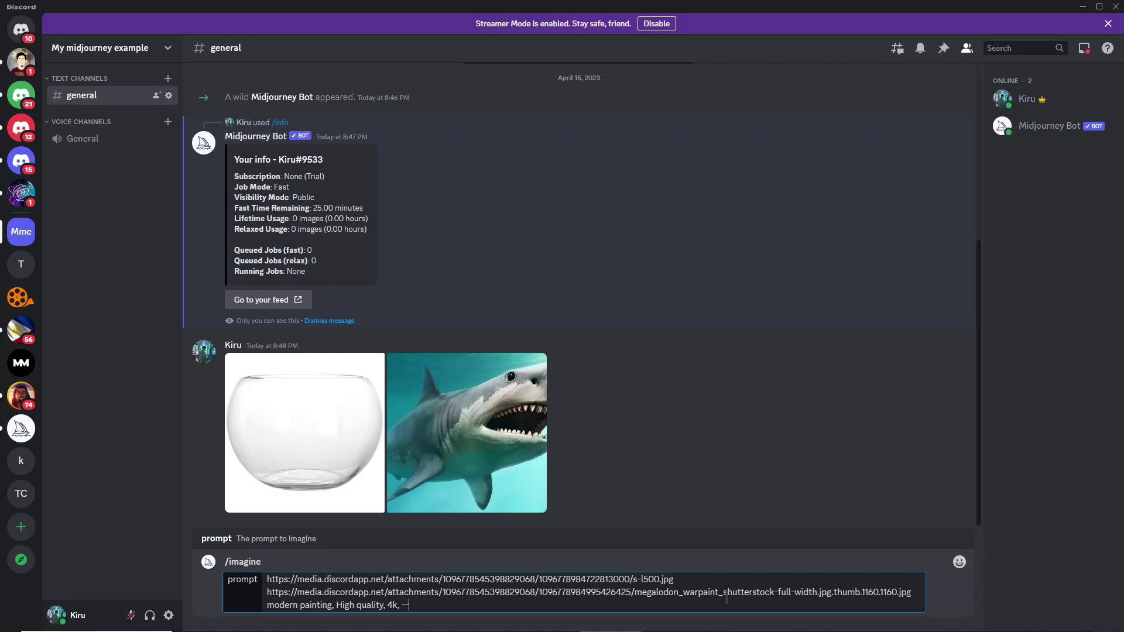
{"action": "type", "text": "--v 4"}
{"action": "key", "text": "shift+Left"}
{"action": "key", "text": "shift+Left"}
{"action": "key", "text": "shift+Left"}
{"action": "key", "text": "shift+Left"}
{"action": "key", "text": "shift+Left"}
{"action": "key", "text": "Right"}
Step: Send the prompt and highlight the bot's 'Subscription required' title and no-free-trial sentence
{"action": "key", "text": "Return"}
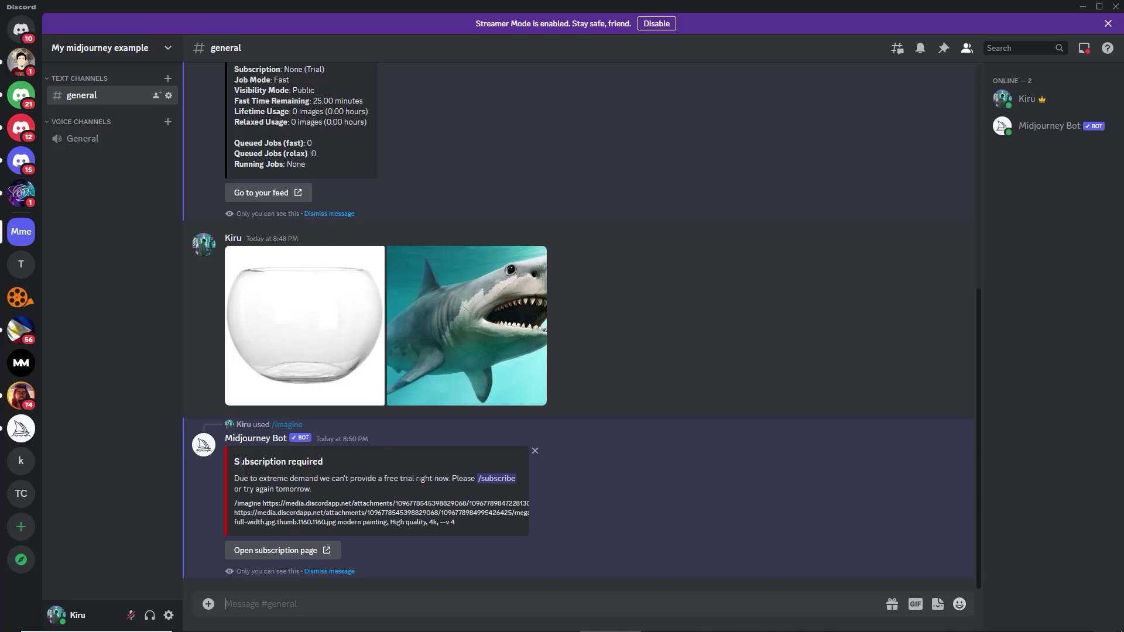
{"action": "left_click_drag", "start_coordinate": [238, 462], "coordinate": [313, 463]}
{"action": "scroll", "coordinate": [337, 182], "scroll_direction": "up", "scroll_amount": 4}
{"action": "scroll", "coordinate": [366, 218], "scroll_direction": "down", "scroll_amount": 4}
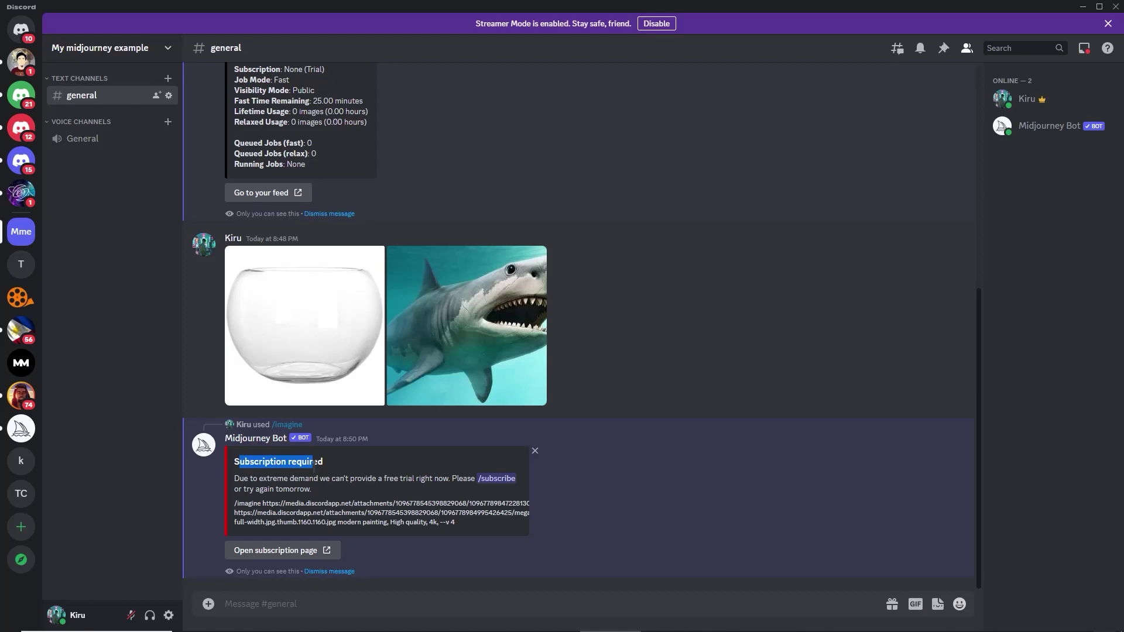
{"action": "left_click_drag", "start_coordinate": [239, 478], "coordinate": [413, 479]}
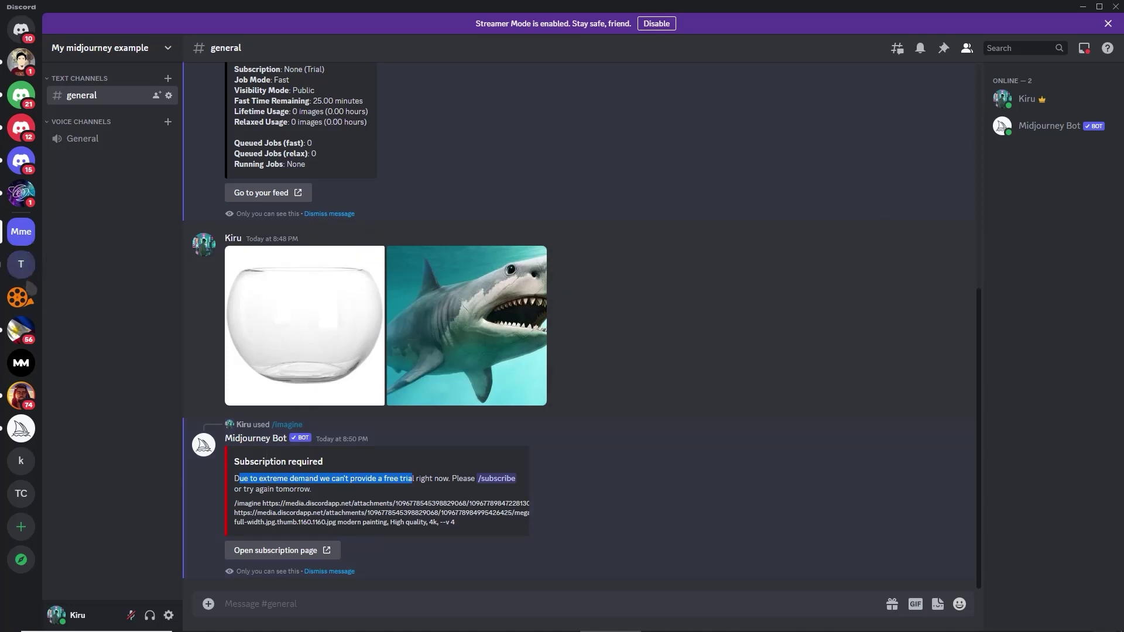
{"action": "left_click", "coordinate": [21, 430]}
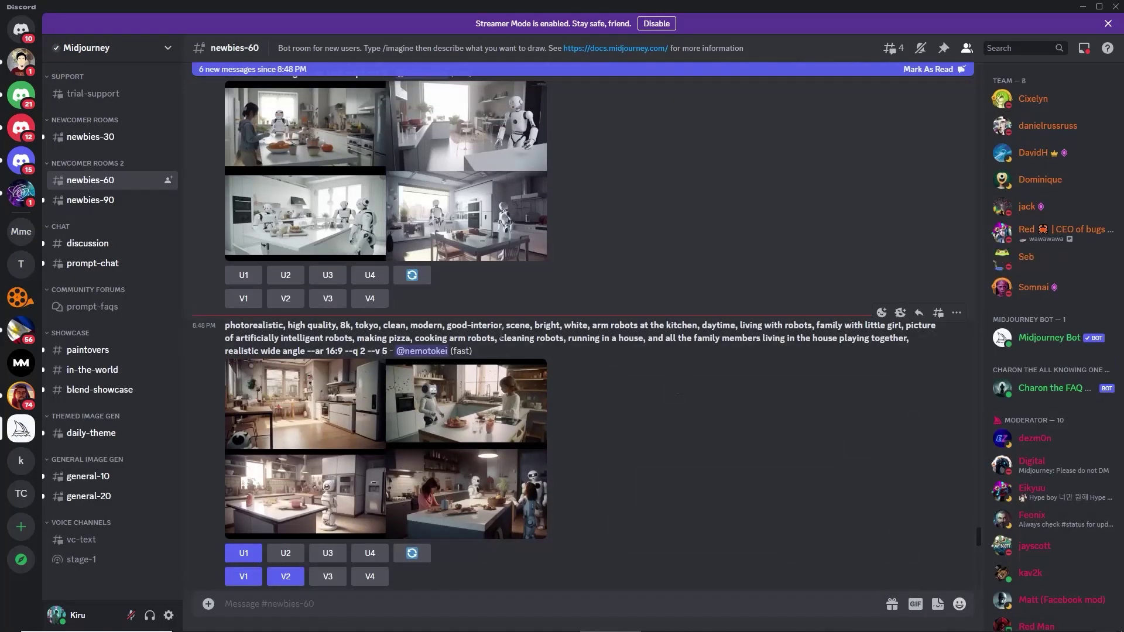
{"action": "scroll", "coordinate": [644, 375], "scroll_direction": "up", "scroll_amount": 3}
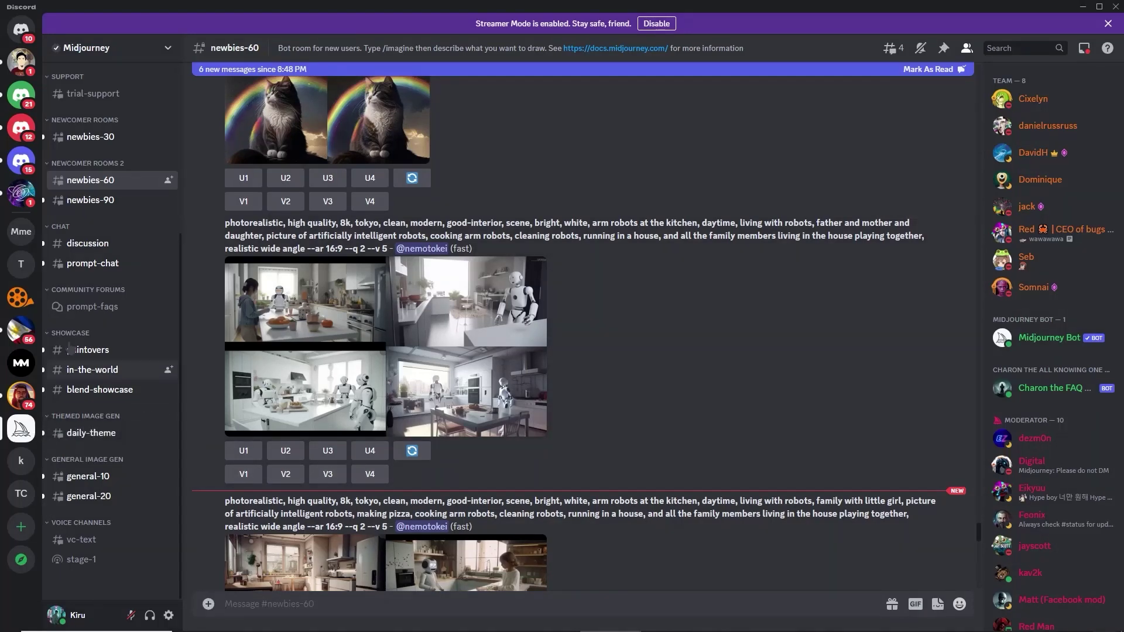
{"action": "left_click", "coordinate": [21, 231]}
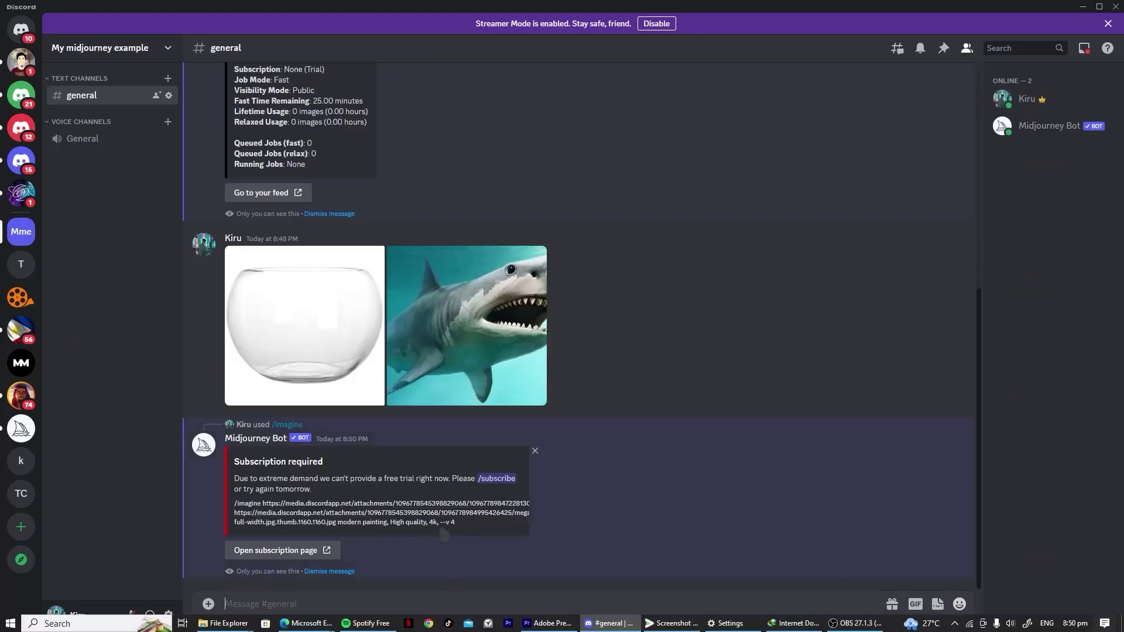
{"action": "left_click_drag", "start_coordinate": [439, 522], "coordinate": [467, 525]}
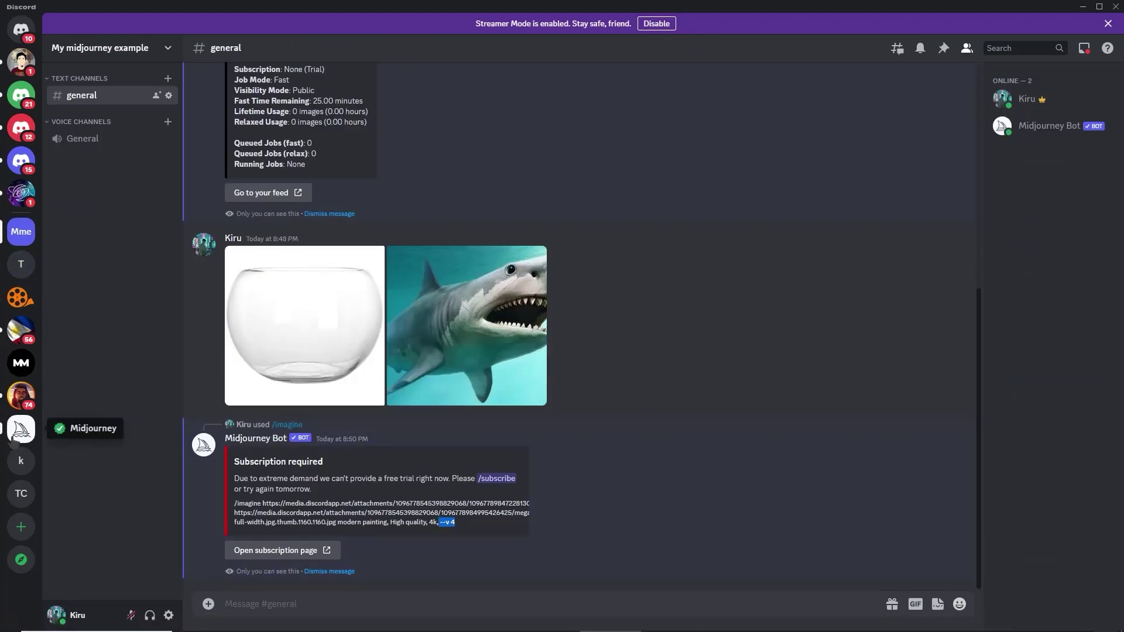
{"action": "left_click", "coordinate": [21, 429]}
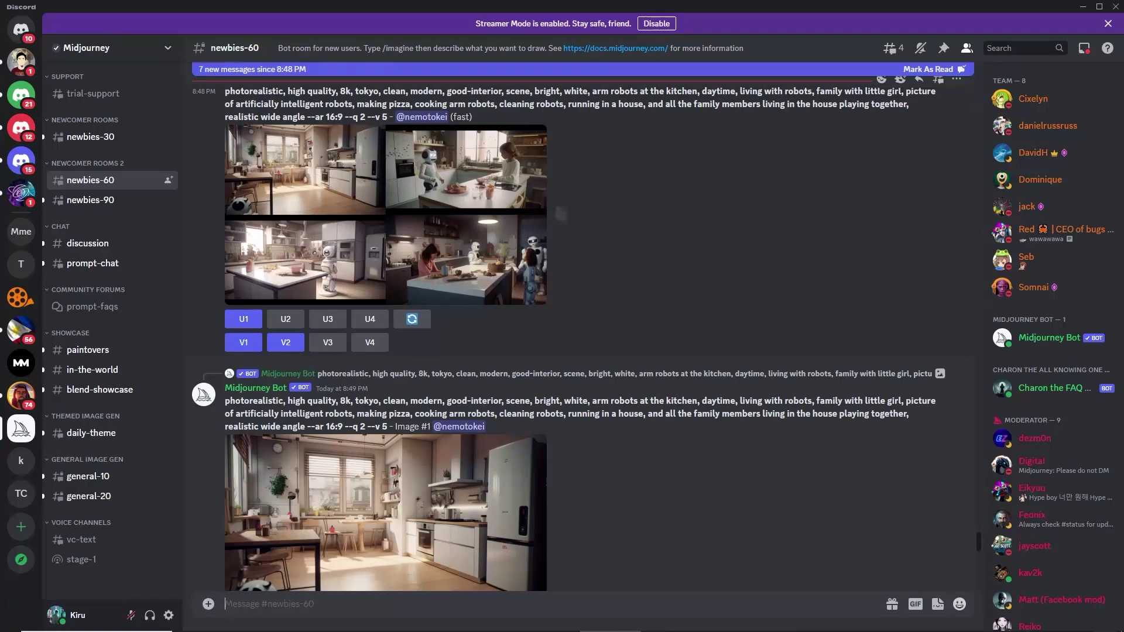
{"action": "scroll", "coordinate": [563, 335], "scroll_direction": "up", "scroll_amount": 15}
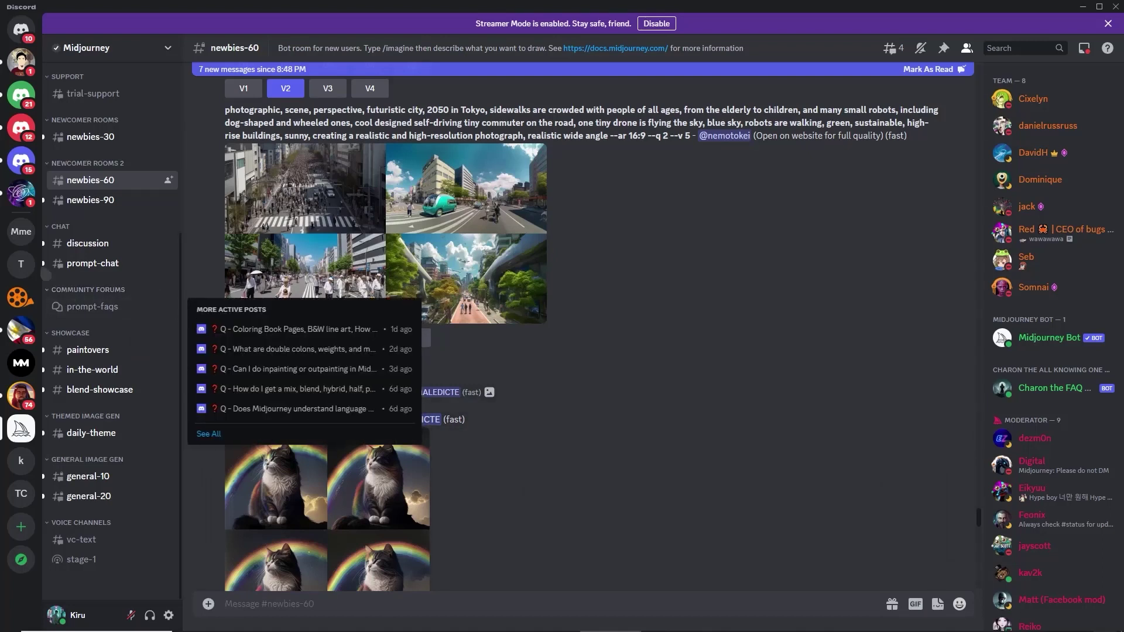
{"action": "left_click", "coordinate": [24, 237]}
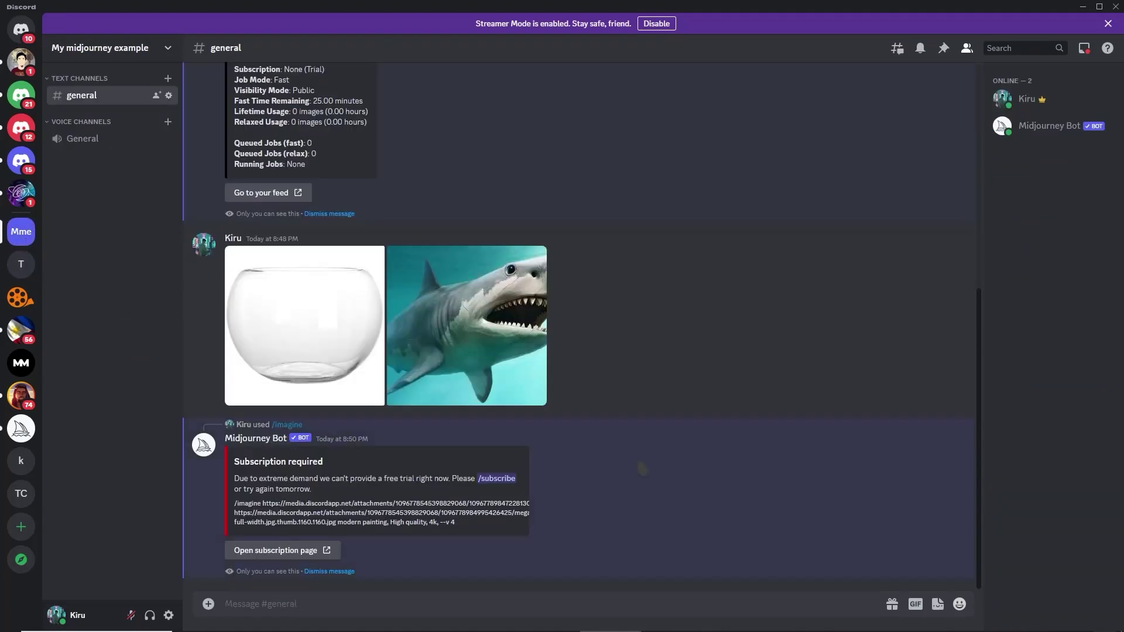